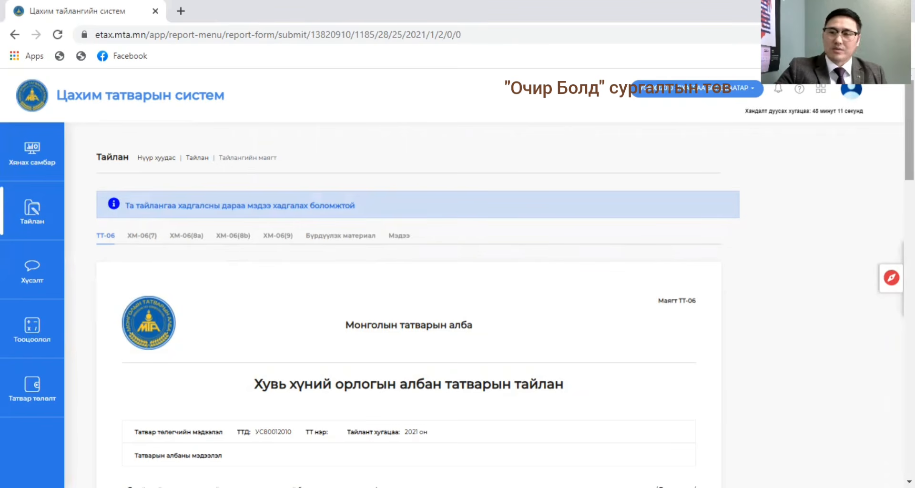
# Look over the ТТ-06 personal income tax report form for 2021, from its header down to the save and submit area.
pyautogui.scroll(-20, 409, 305)
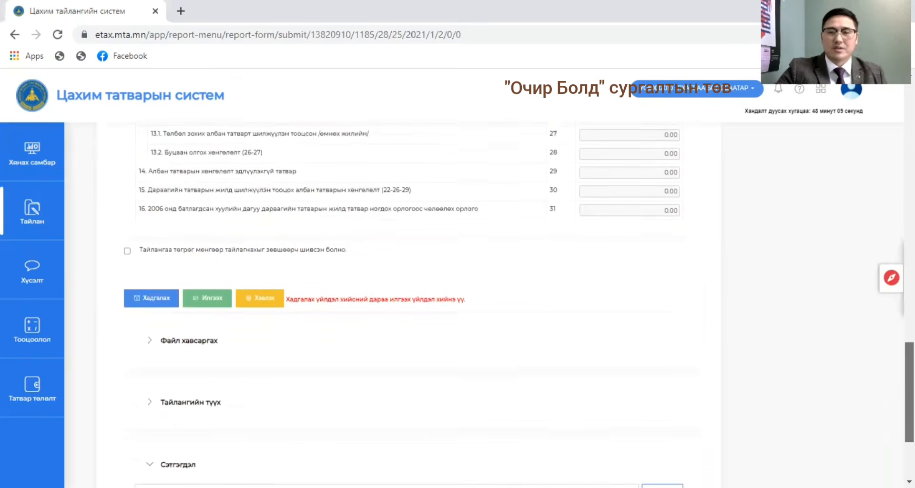
pyautogui.scroll(-2, 443, 319)
pyautogui.scroll(1, 443, 319)
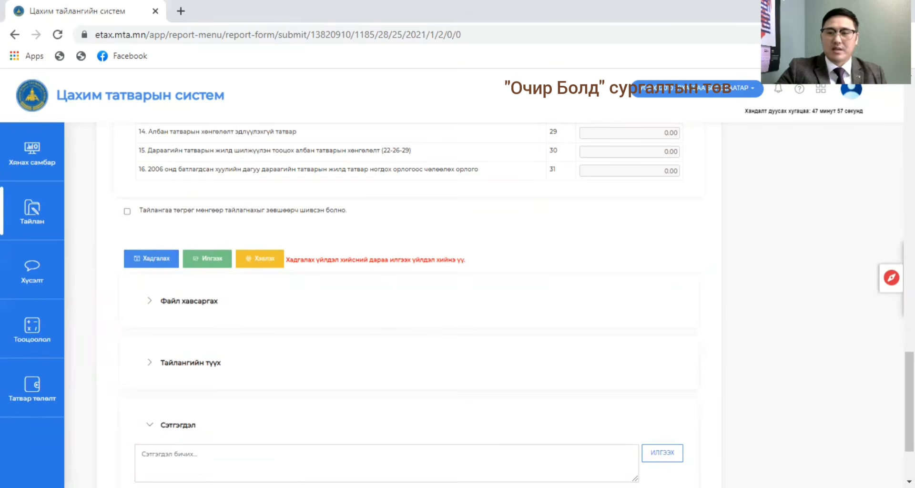
pyautogui.moveTo(909, 401); pyautogui.dragTo(909, 128)
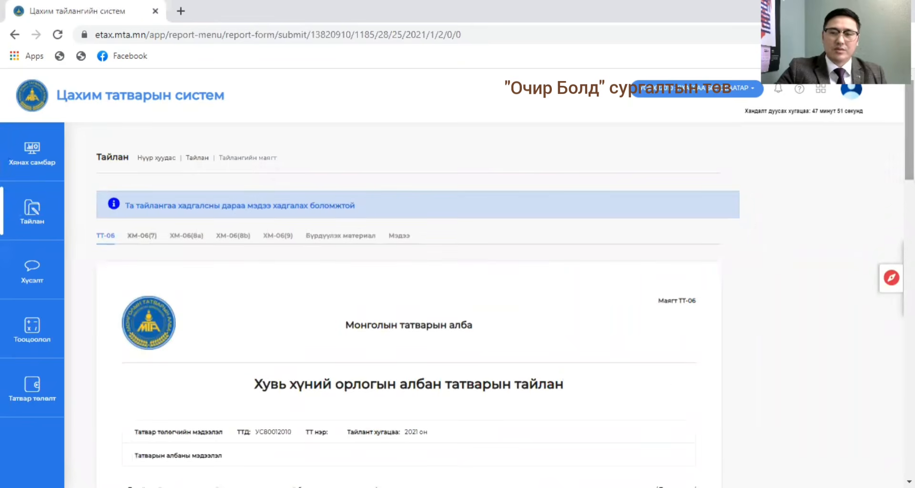
pyautogui.moveTo(909, 129); pyautogui.dragTo(825, 273)
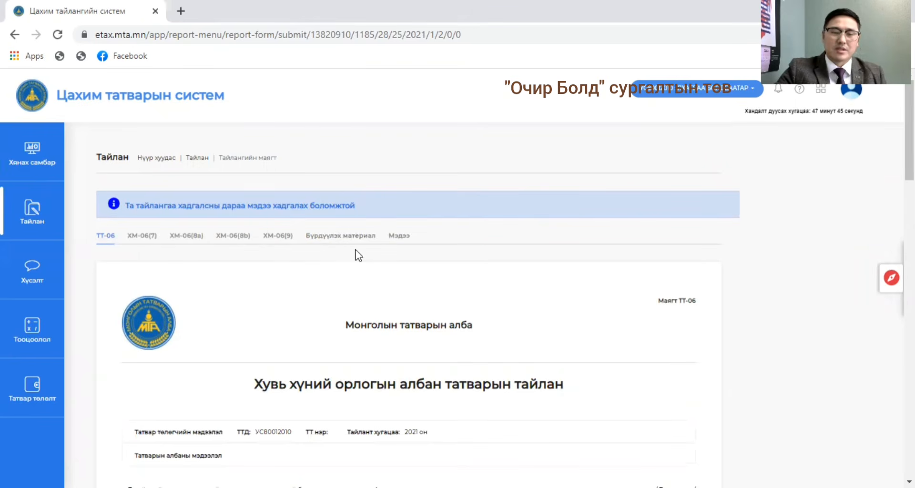
# Open the report's Мэдээ list of income statements and dismiss the notice.
pyautogui.click(395, 236)
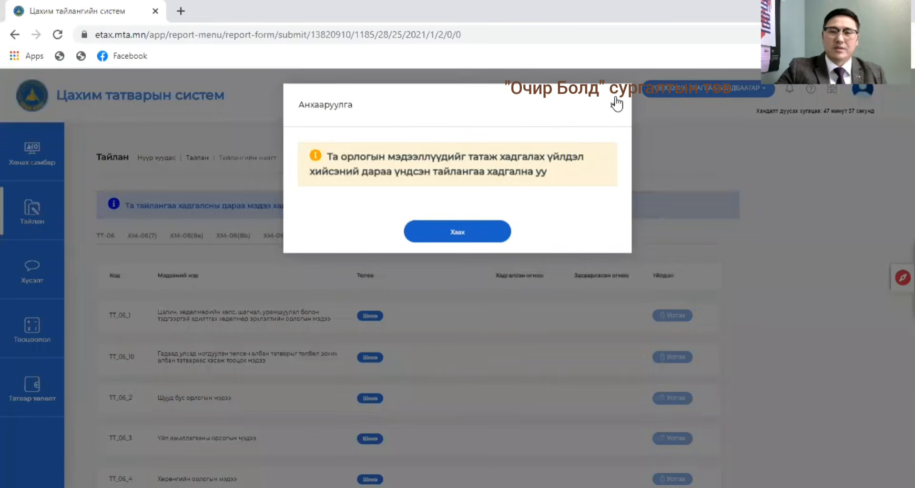
pyautogui.click(616, 103)
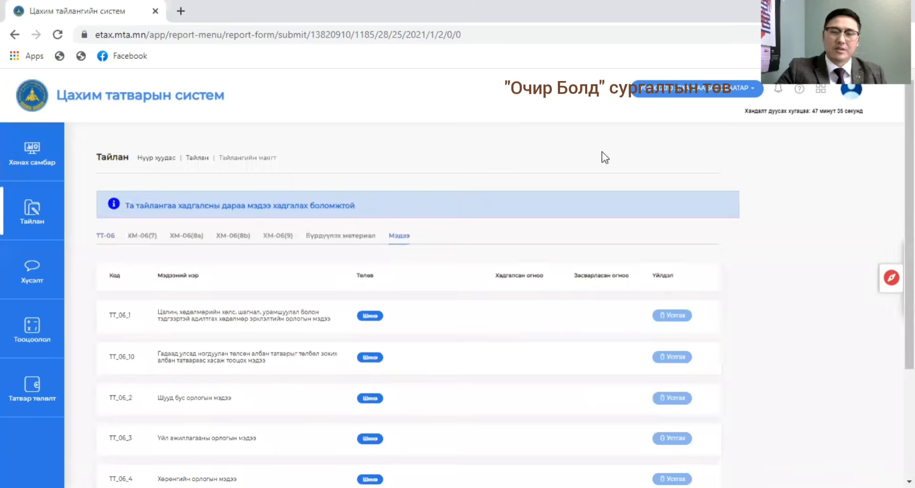
# Examine the names and statuses of the income statements listed from TT_06_1 to TT_06_6.
pyautogui.scroll(-1, 457, 286)
pyautogui.scroll(-2, 458, 285)
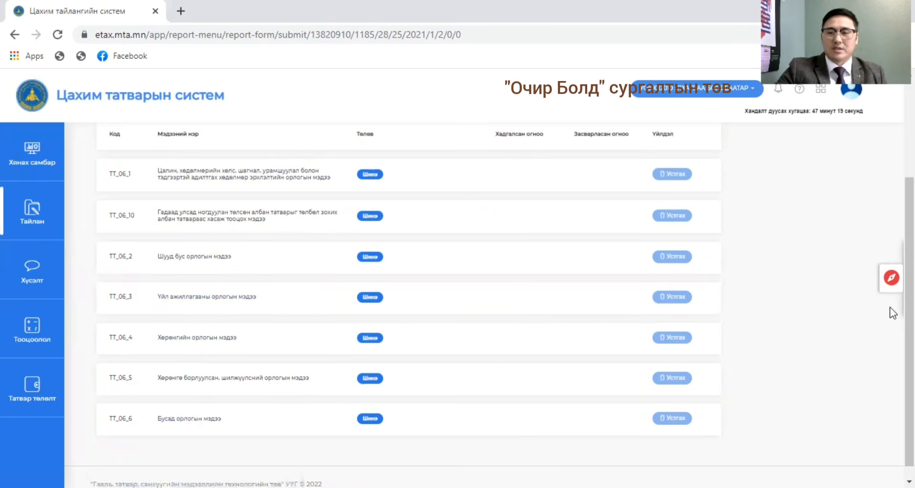
pyautogui.scroll(2, 890, 307)
pyautogui.scroll(-1, 890, 307)
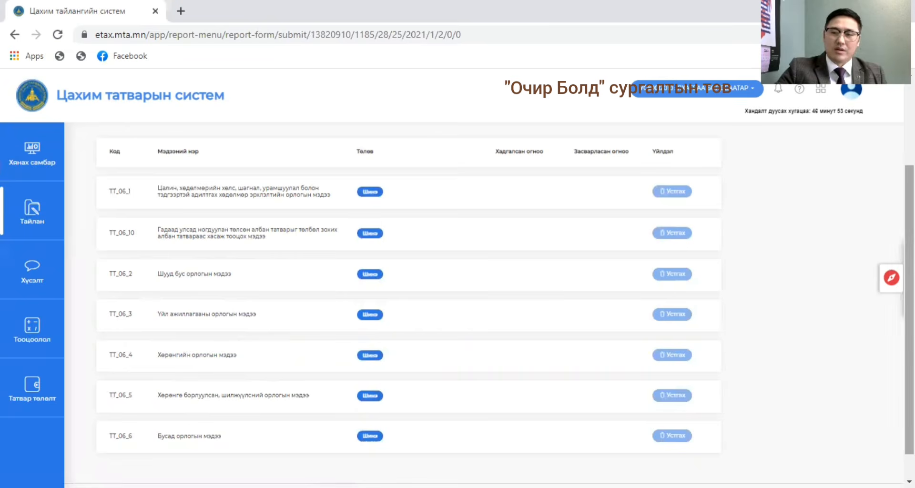
pyautogui.scroll(-1, 435, 328)
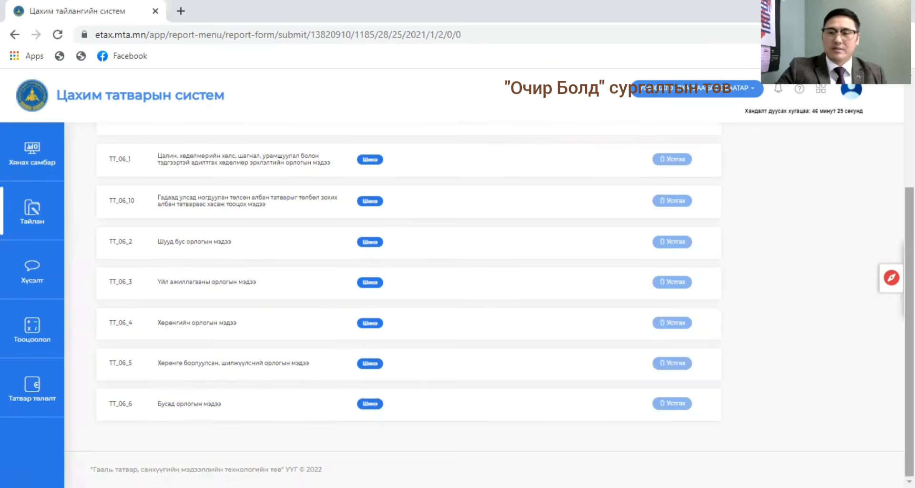
pyautogui.scroll(1, 408, 286)
pyautogui.scroll(1, 409, 286)
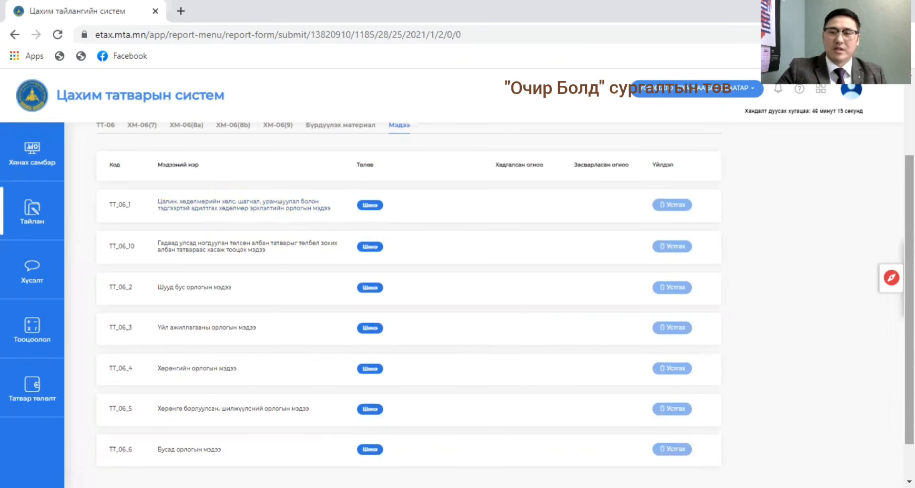
pyautogui.scroll(1, 168, 291)
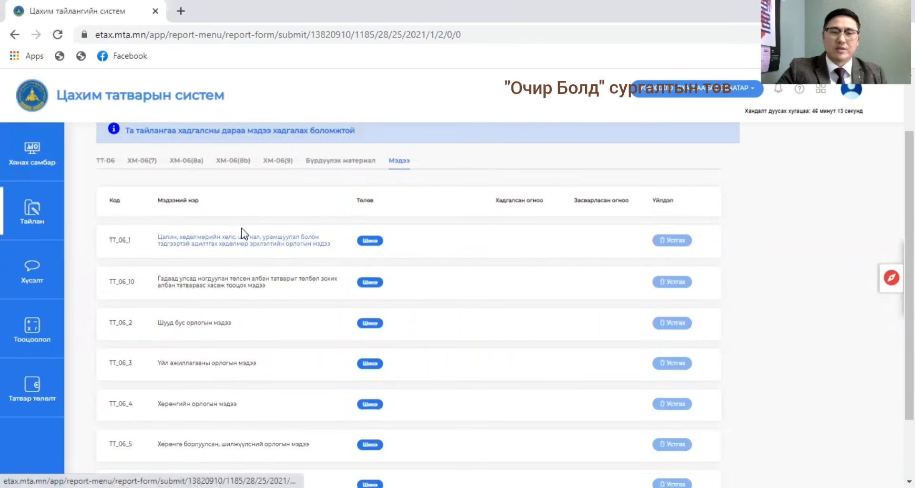
pyautogui.scroll(1, 694, 229)
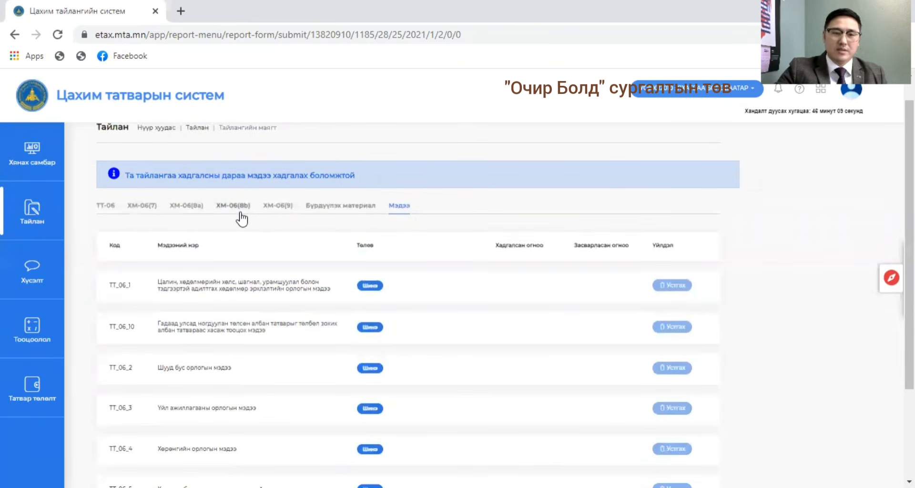
# Open the salary and employment income statement TT_06_1, download its data into the table, save it and close the notice.
pyautogui.click(212, 288)
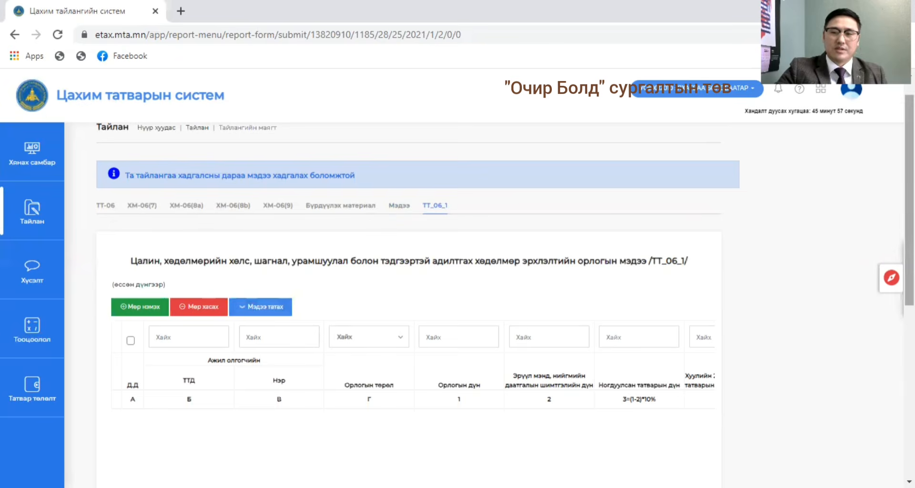
pyautogui.moveTo(909, 273)
pyautogui.mouseDown()
pyautogui.moveTo(909, 257)
pyautogui.moveTo(909, 268)
pyautogui.mouseUp()
pyautogui.click(279, 317)
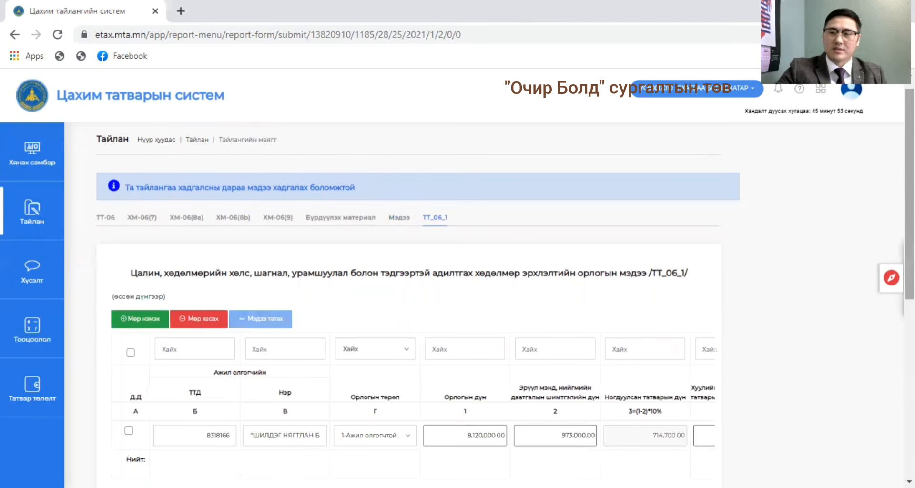
pyautogui.scroll(-4, 410, 286)
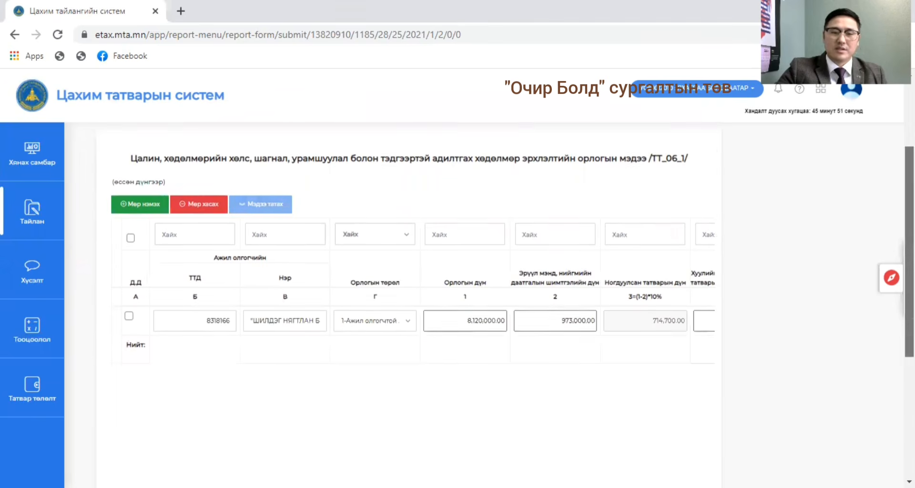
pyautogui.scroll(-3, 410, 286)
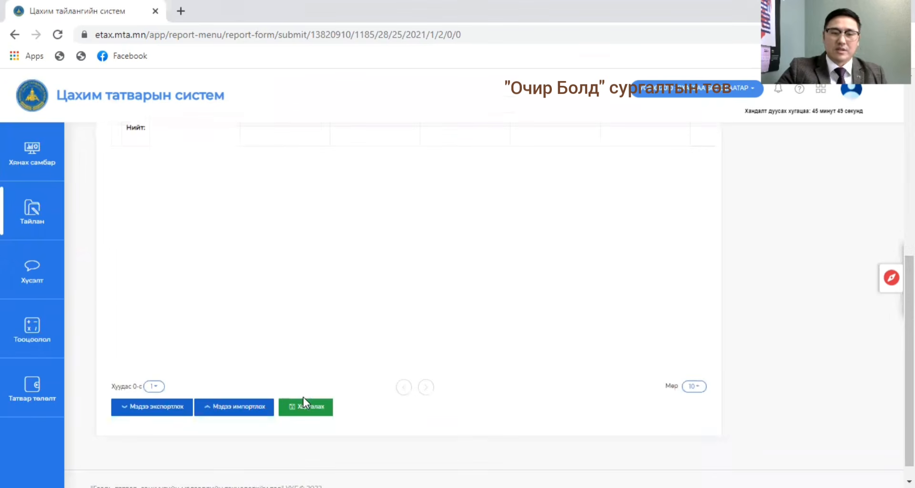
pyautogui.click(303, 413)
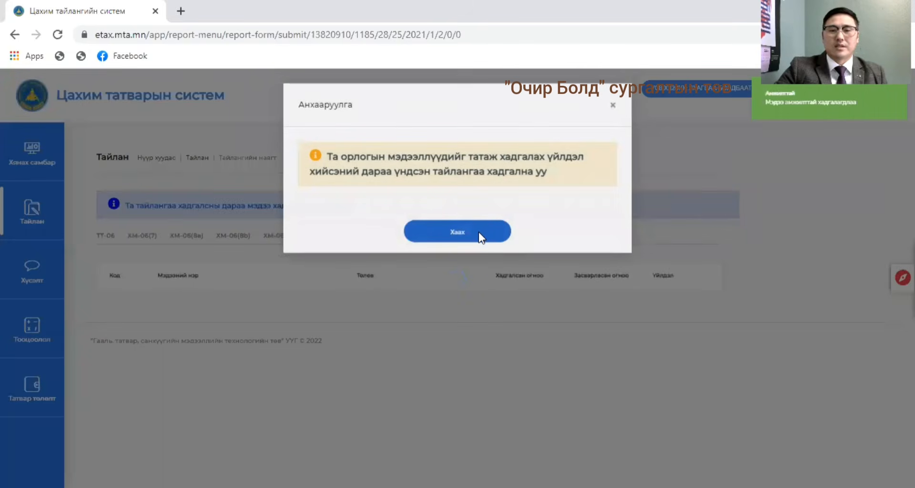
pyautogui.click(478, 231)
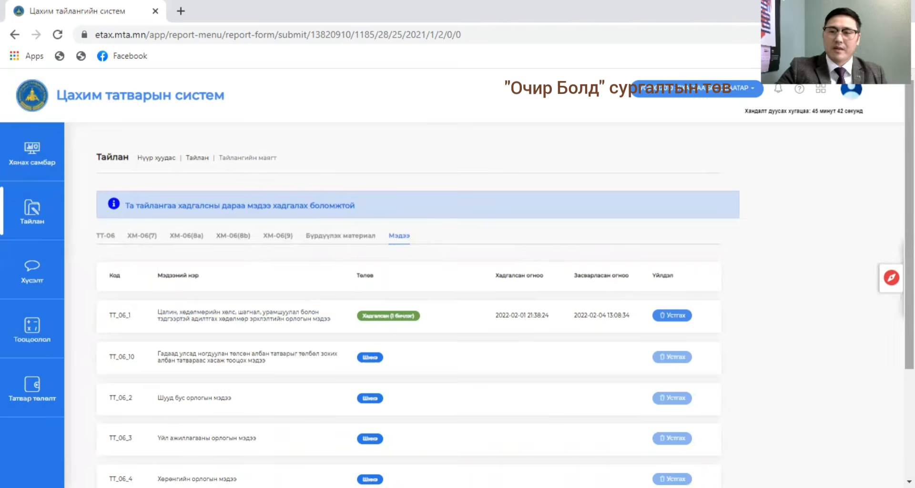
# Open the property income statement TT_06_4, download its data into the table, save it and close the notice.
pyautogui.scroll(-1, 410, 305)
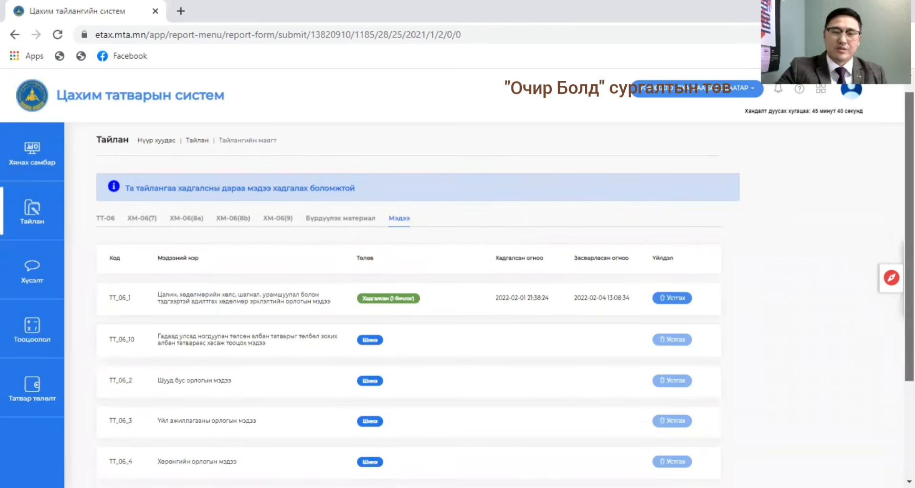
pyautogui.scroll(-1, 410, 305)
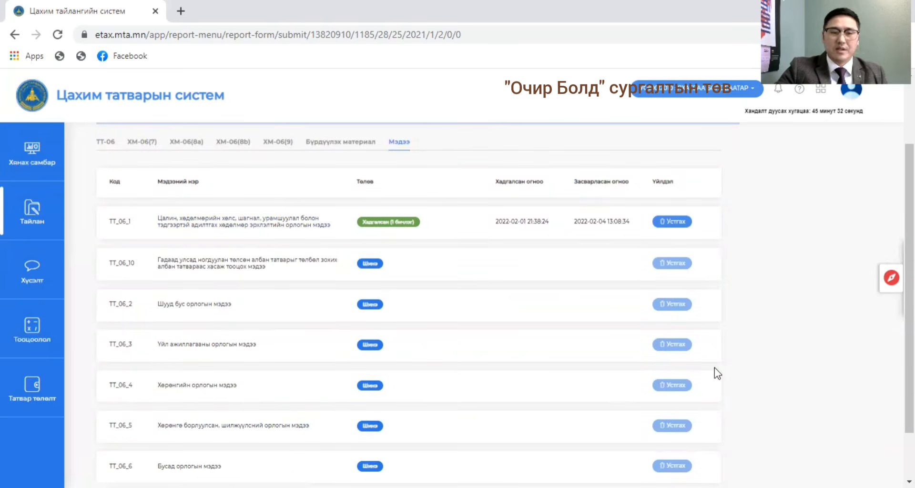
pyautogui.scroll(-2, 489, 308)
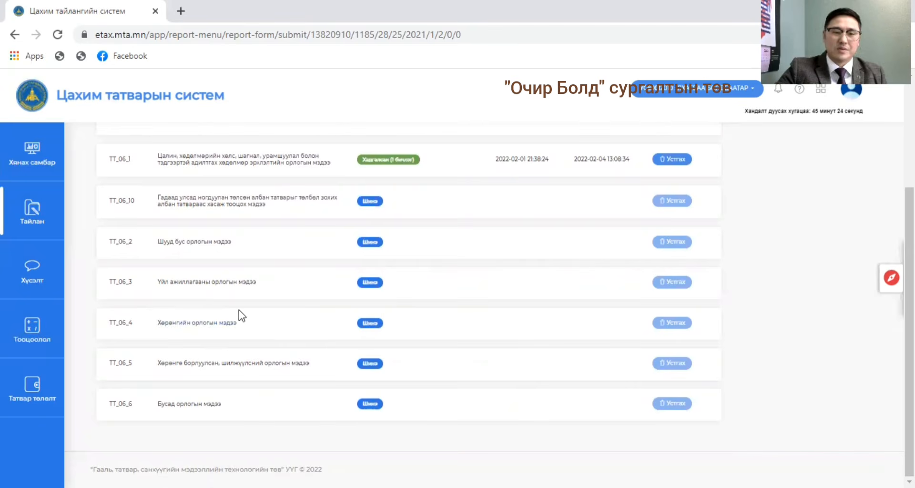
pyautogui.click(201, 321)
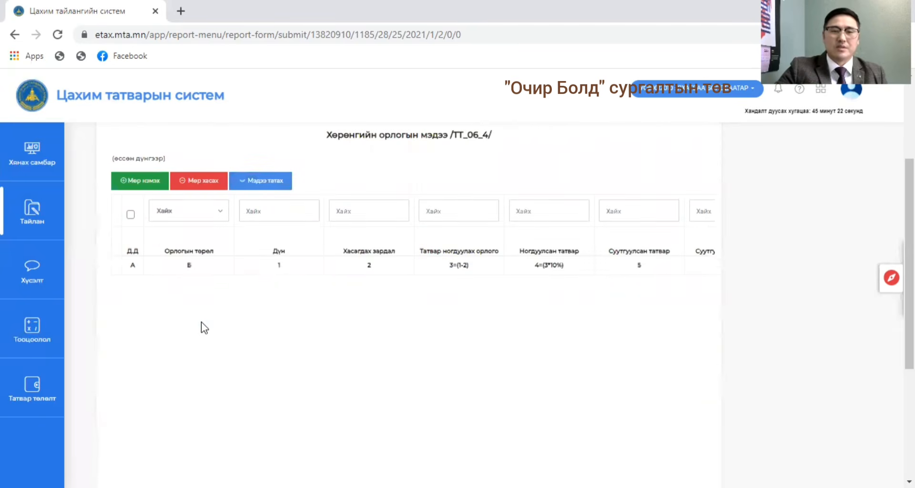
pyautogui.click(272, 184)
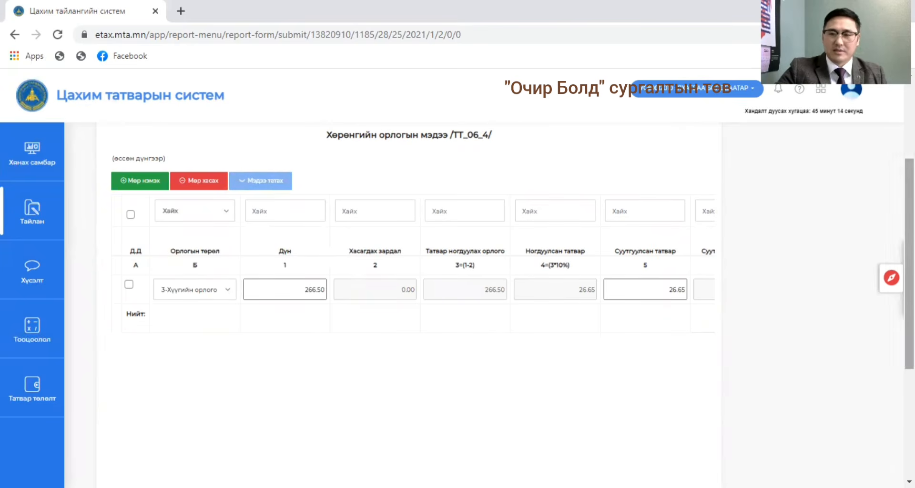
pyautogui.scroll(-5, 532, 383)
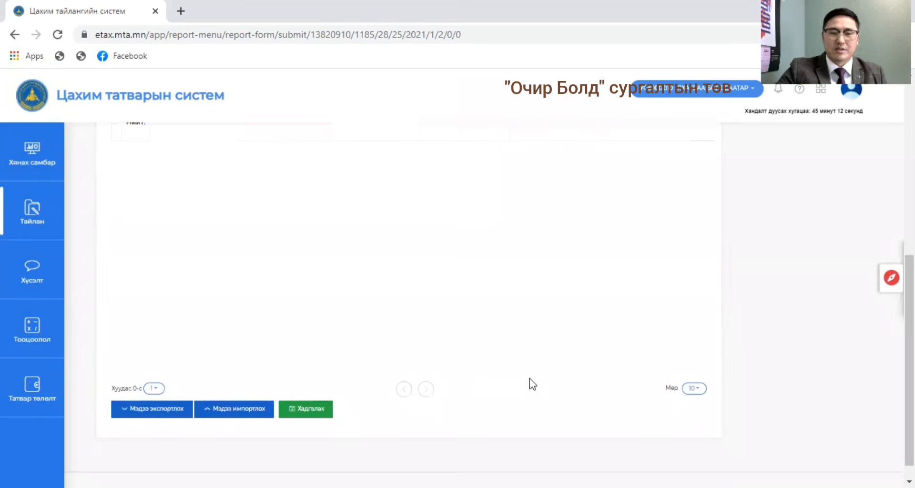
pyautogui.click(318, 409)
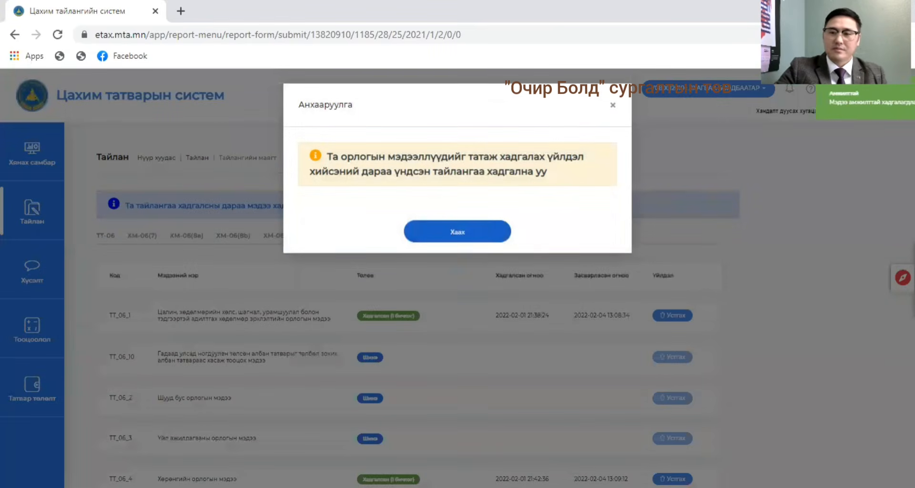
pyautogui.click(613, 106)
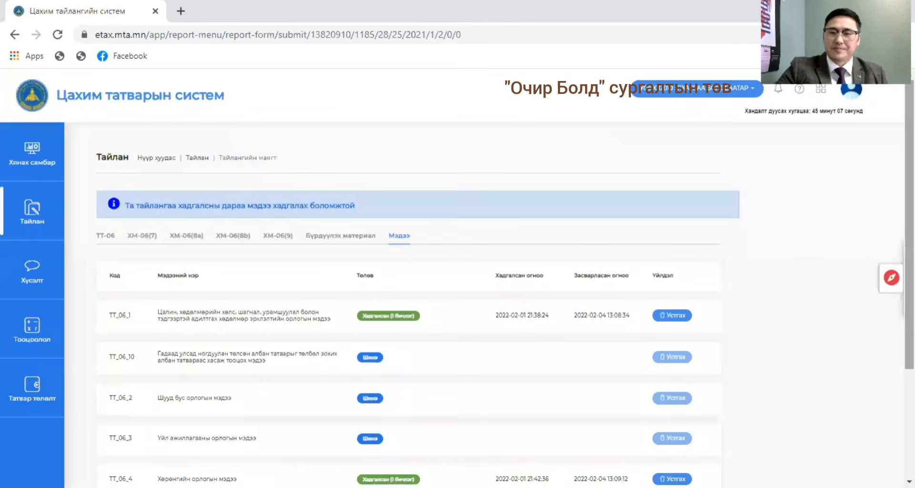
# Return to the main ТТ-06 form and review its income, tax calculation and tax credit sections.
pyautogui.scroll(-3, 410, 300)
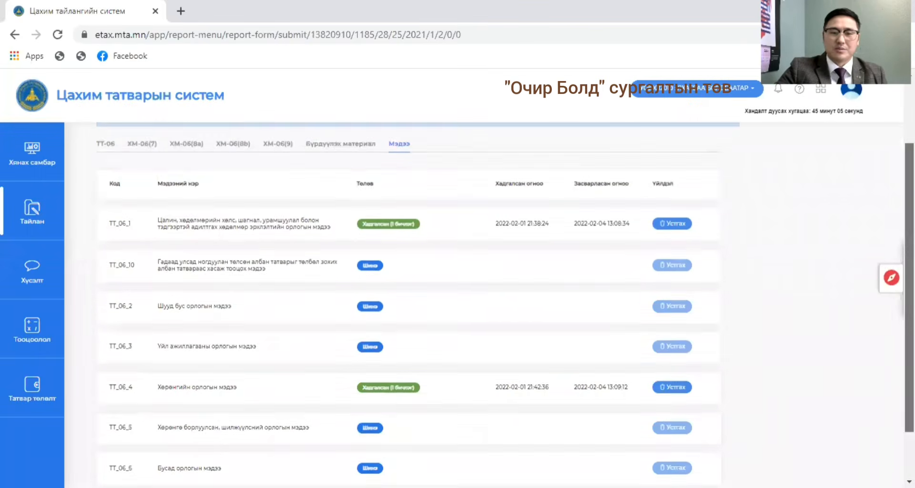
pyautogui.scroll(3, 322, 256)
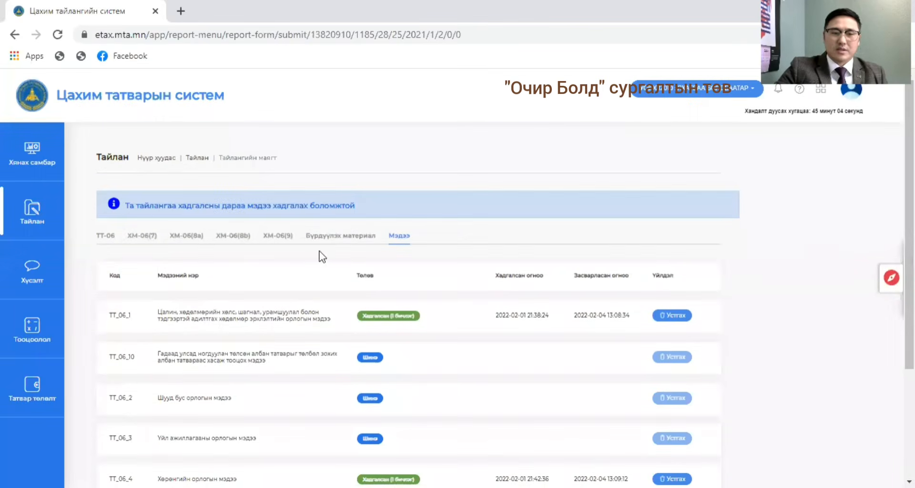
pyautogui.click(106, 237)
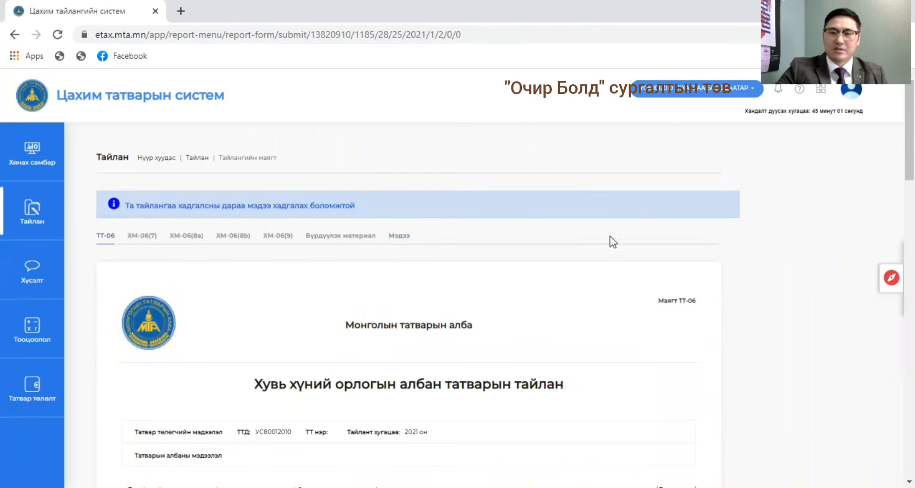
pyautogui.scroll(-7, 656, 300)
pyautogui.scroll(-3, 457, 305)
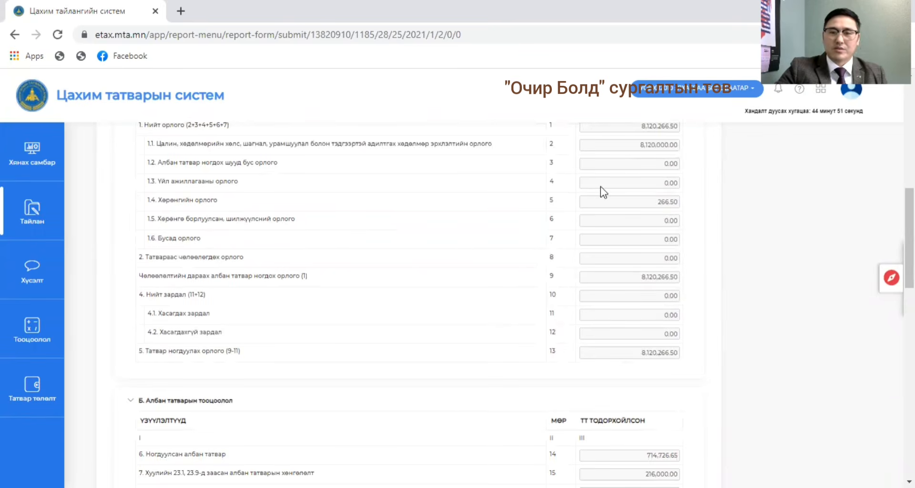
pyautogui.scroll(-3, 909, 209)
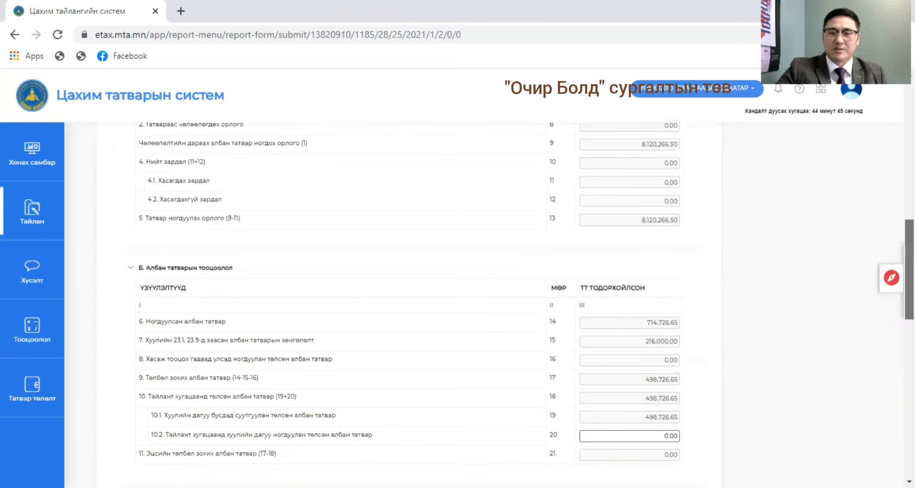
pyautogui.scroll(-6, 909, 267)
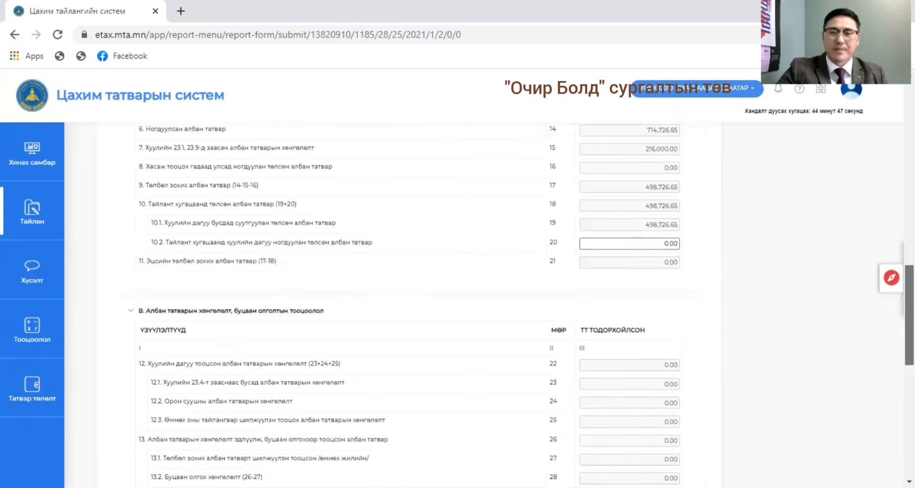
pyautogui.scroll(15, 908, 267)
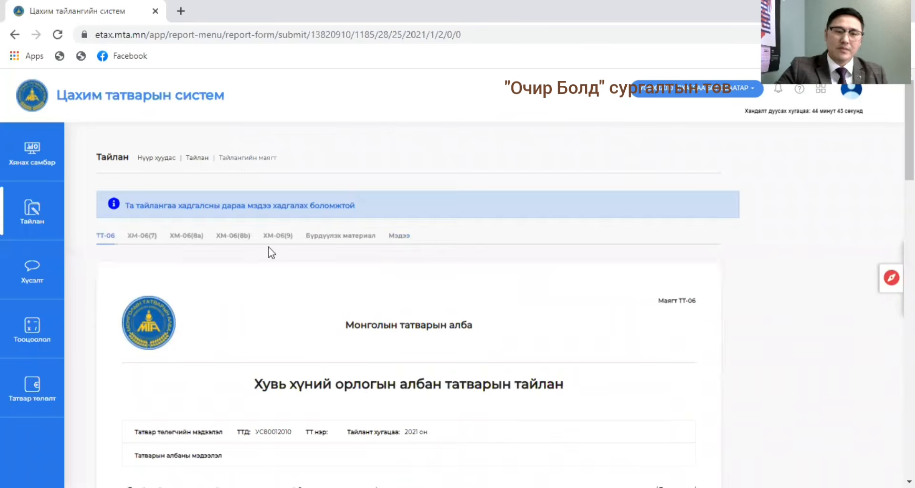
# Reopen the Мэдээ list of income statements and dismiss the notice.
pyautogui.click(396, 237)
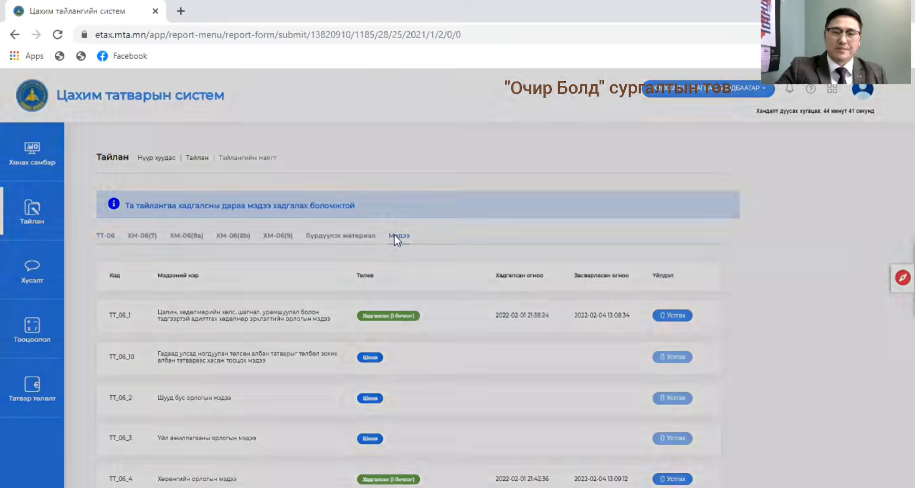
pyautogui.click(612, 109)
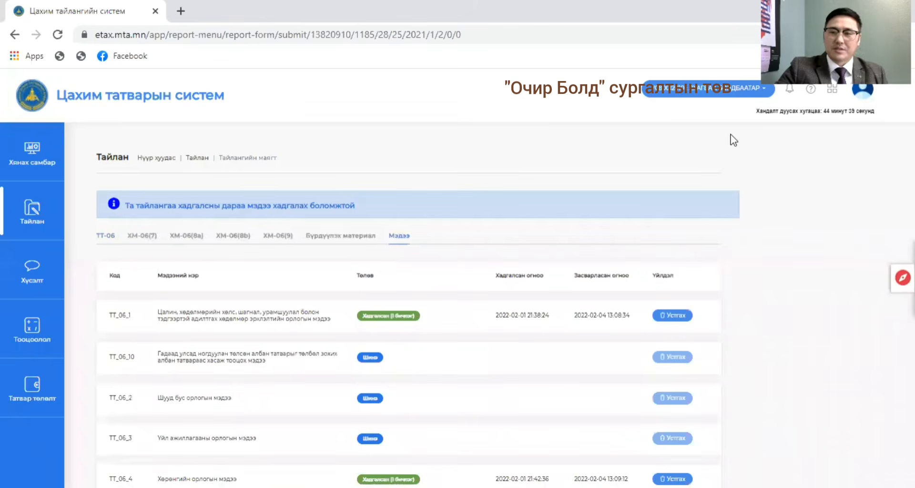
# Open the business activity income statement TT_06_3, download its data into the table and remove the extra blank row.
pyautogui.scroll(-2, 190, 362)
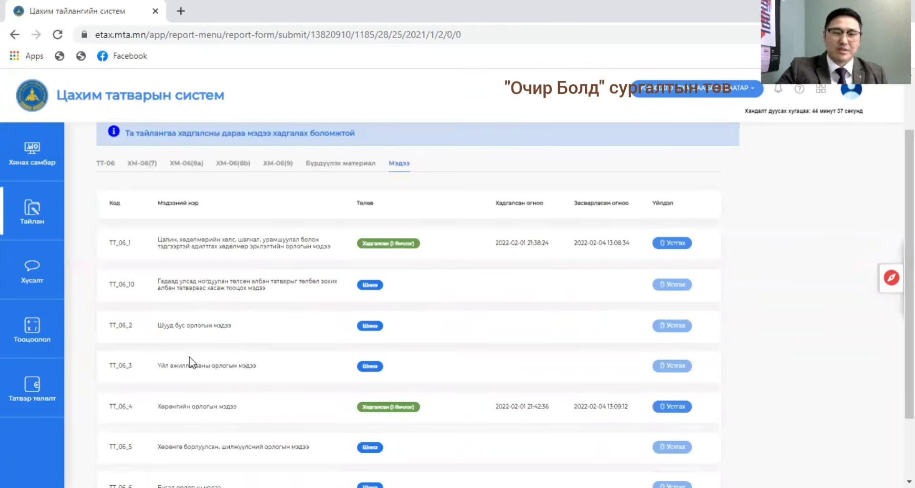
pyautogui.scroll(-1, 619, 341)
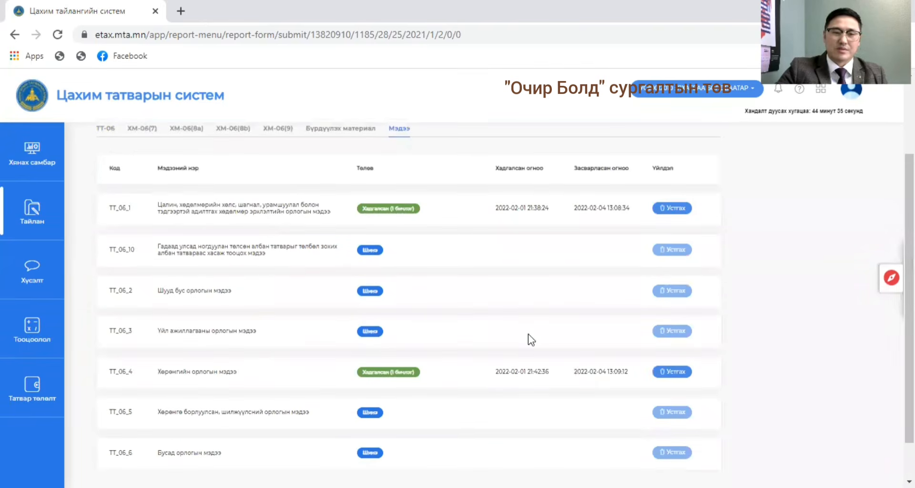
pyautogui.click(201, 329)
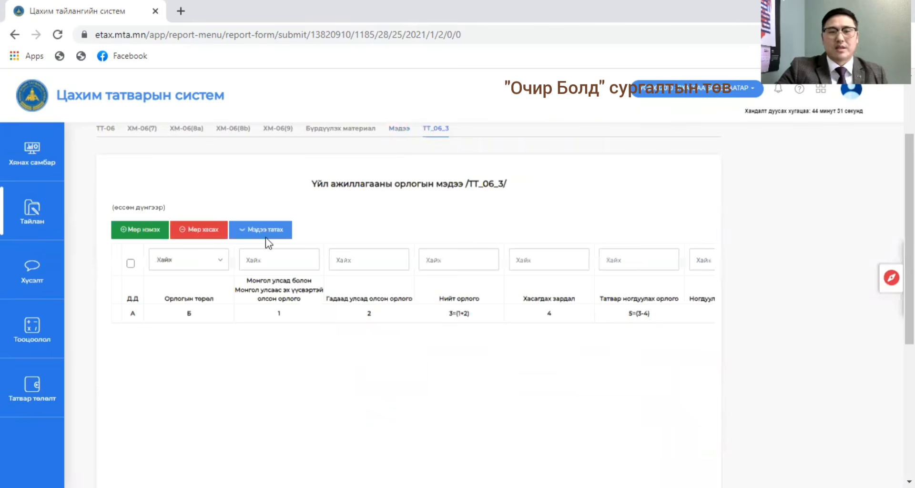
pyautogui.click(139, 230)
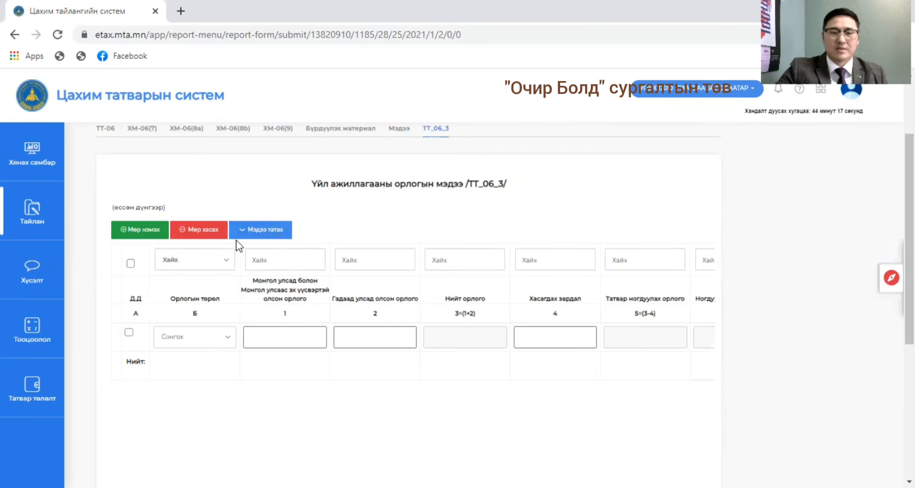
pyautogui.click(266, 230)
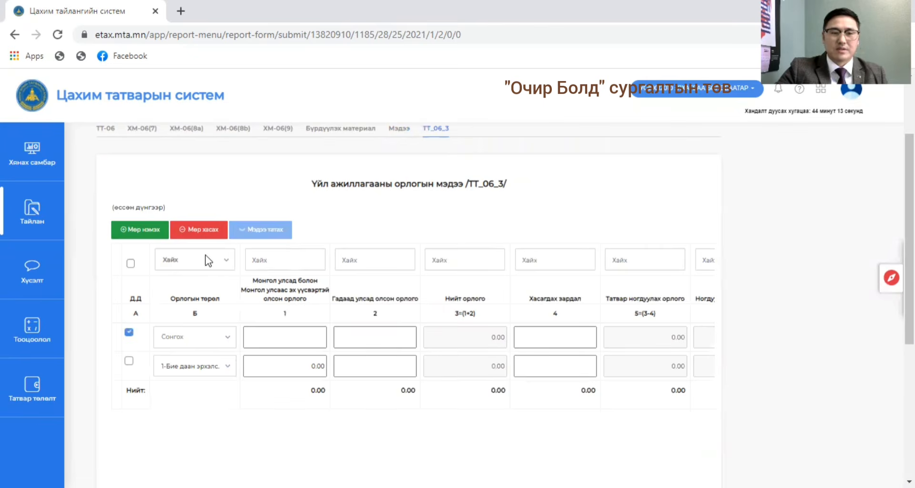
pyautogui.click(206, 230)
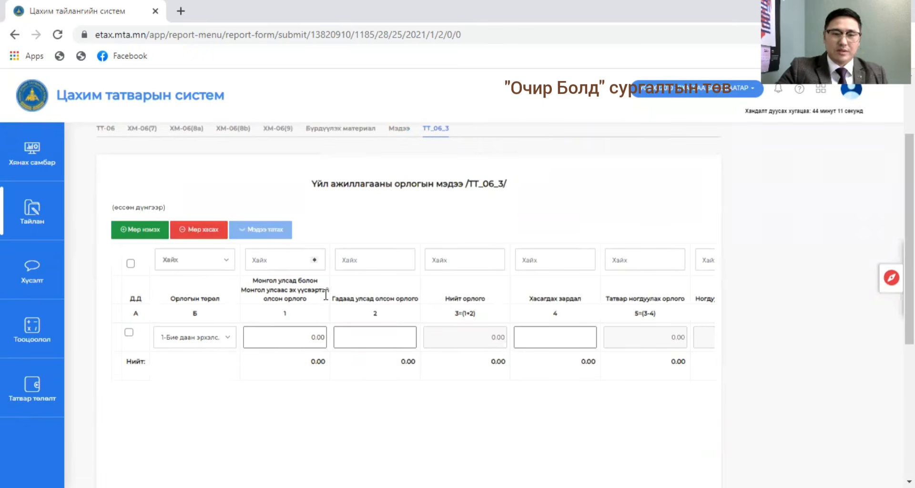
# Set the row's income type to option 2, Хувиараа бүтээгдэхүүн үйлдвэрлэх, борлуулах, for self-employed production, sales and services.
pyautogui.click(229, 337)
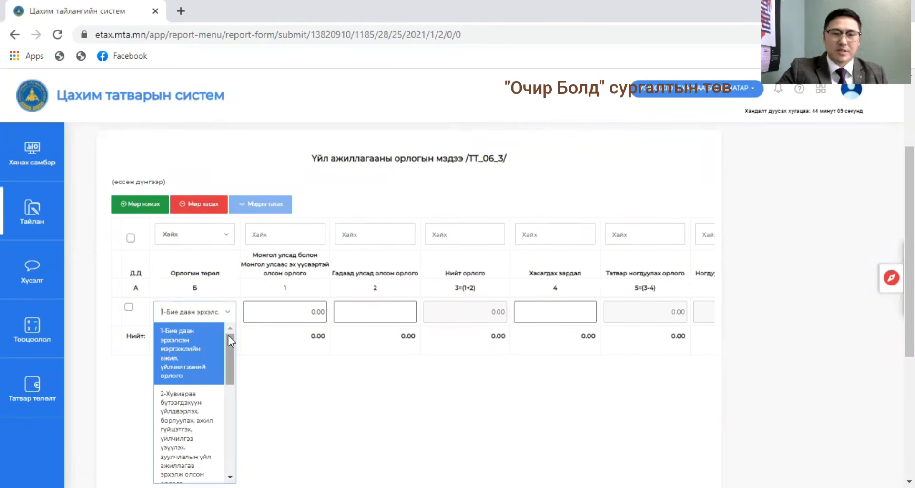
pyautogui.moveTo(230, 364)
pyautogui.mouseDown()
pyautogui.moveTo(233, 466)
pyautogui.moveTo(233, 359)
pyautogui.mouseUp()
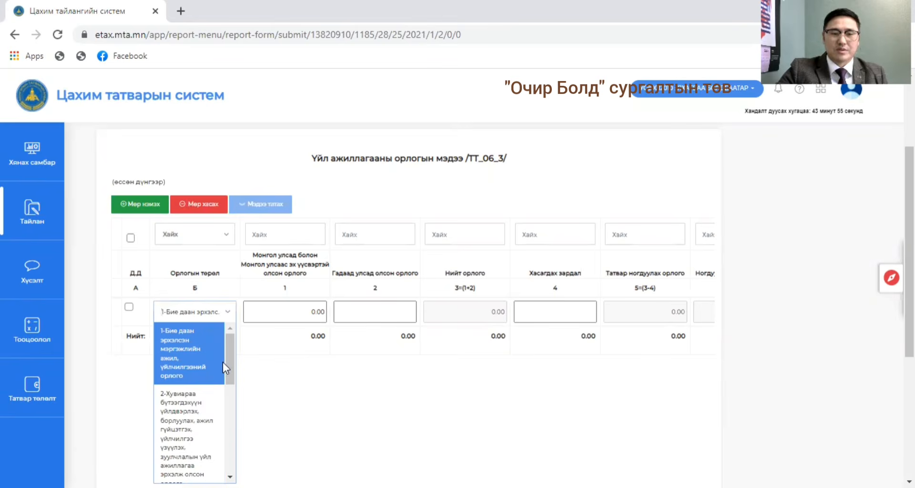
pyautogui.moveTo(228, 366); pyautogui.dragTo(228, 383)
pyautogui.click(184, 384)
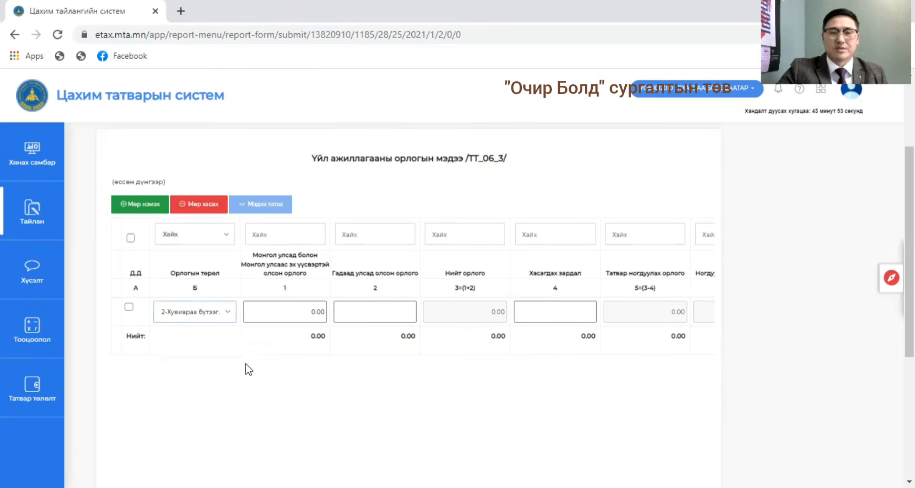
# Enter 40,000,000 as the row's income earned in Mongolia and from Mongolian sources.
pyautogui.click(285, 314)
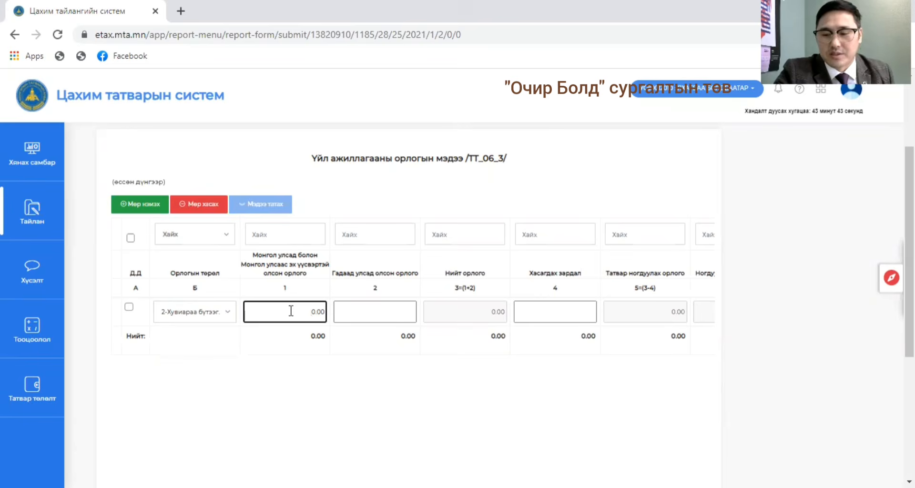
pyautogui.write('00')
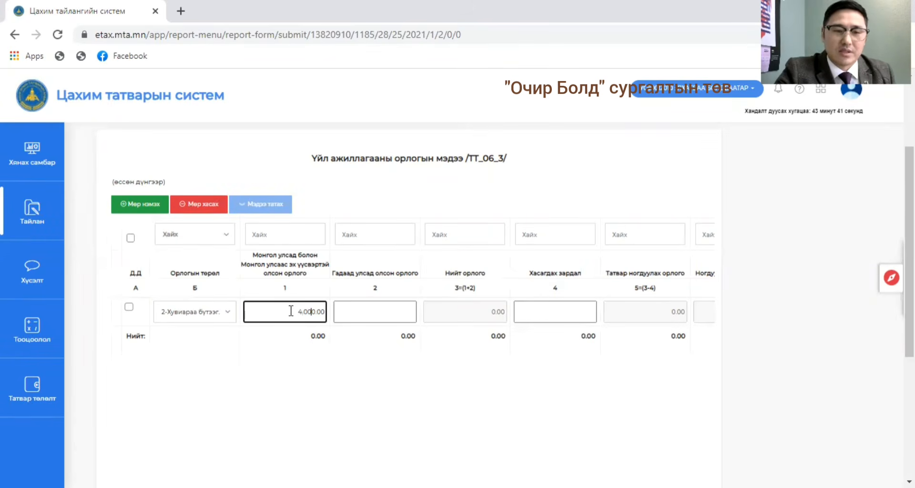
pyautogui.write('0,00')
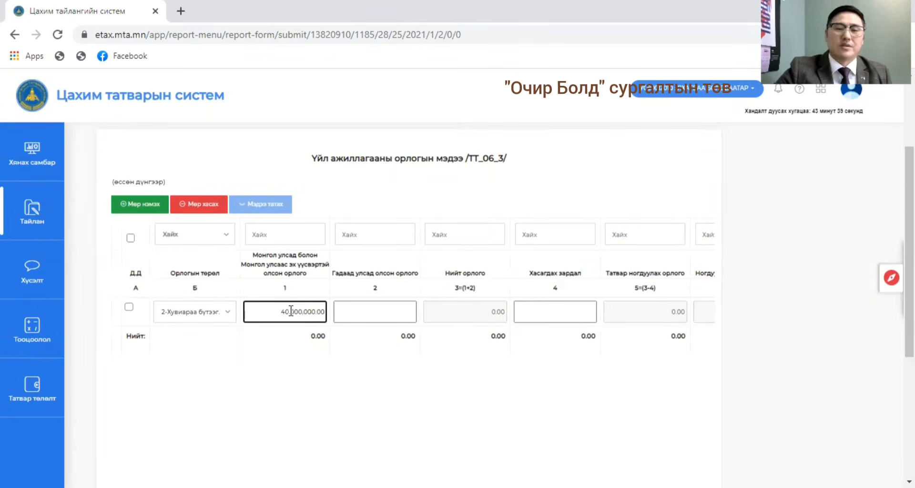
pyautogui.write('0')
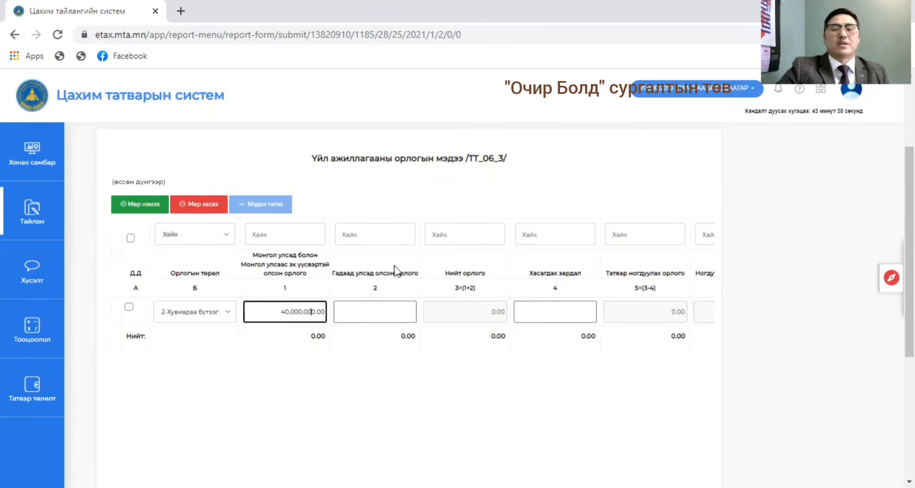
pyautogui.click(375, 307)
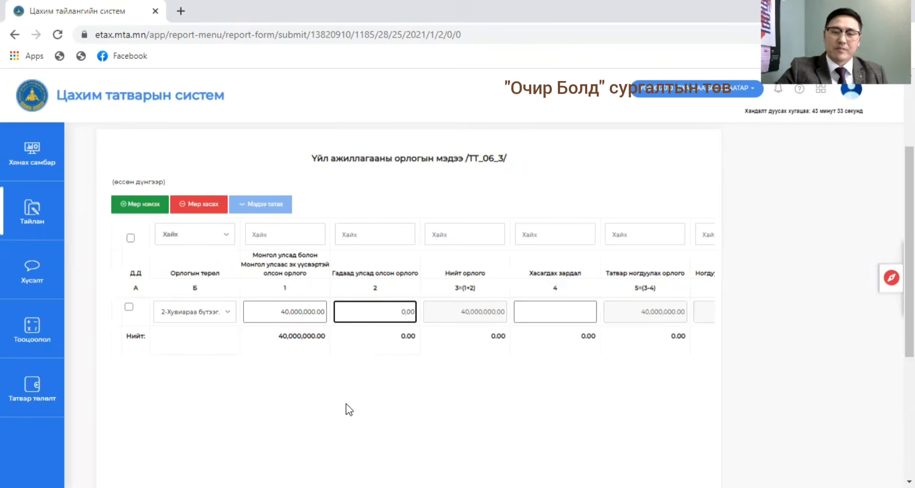
# Enter 25,000,000 as the row's deductible expenses (Хасагдах зардал) and commit the value so the tax is recalculated.
pyautogui.scroll(-1, 350, 410)
pyautogui.scroll(-1, 350, 409)
pyautogui.scroll(1, 464, 352)
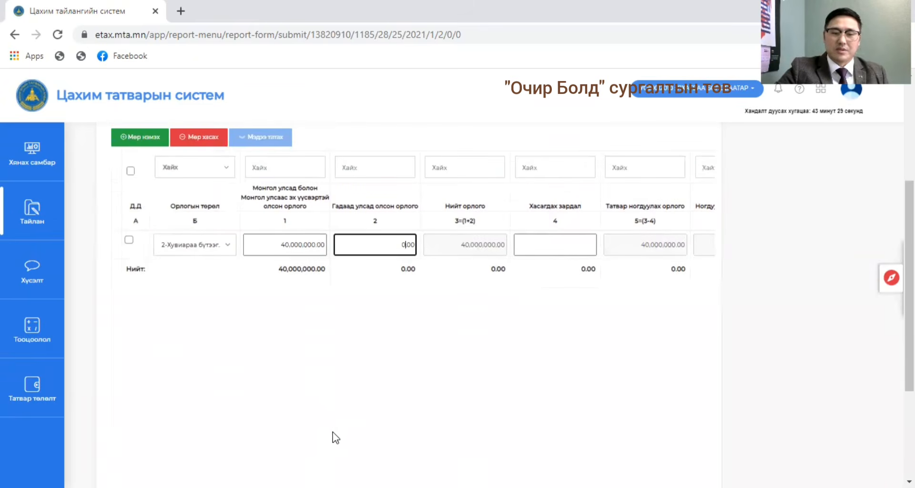
pyautogui.scroll(-1, 339, 429)
pyautogui.moveTo(346, 453); pyautogui.dragTo(445, 460)
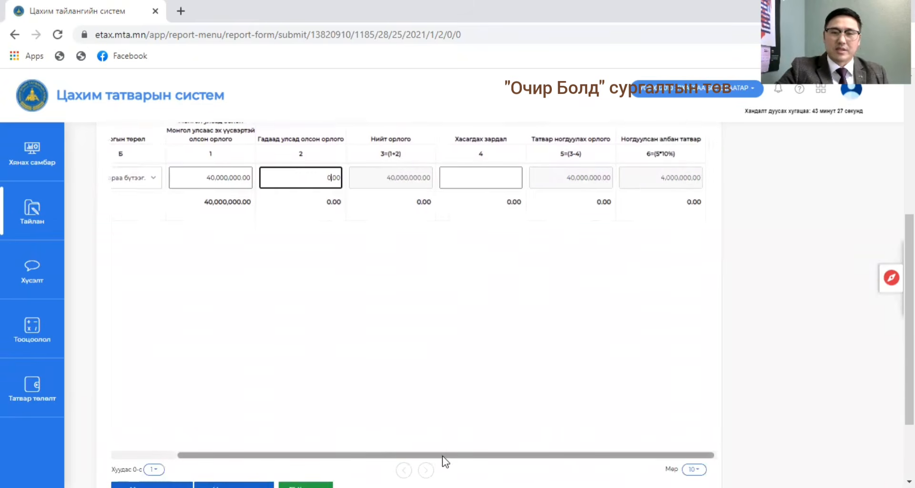
pyautogui.click(482, 180)
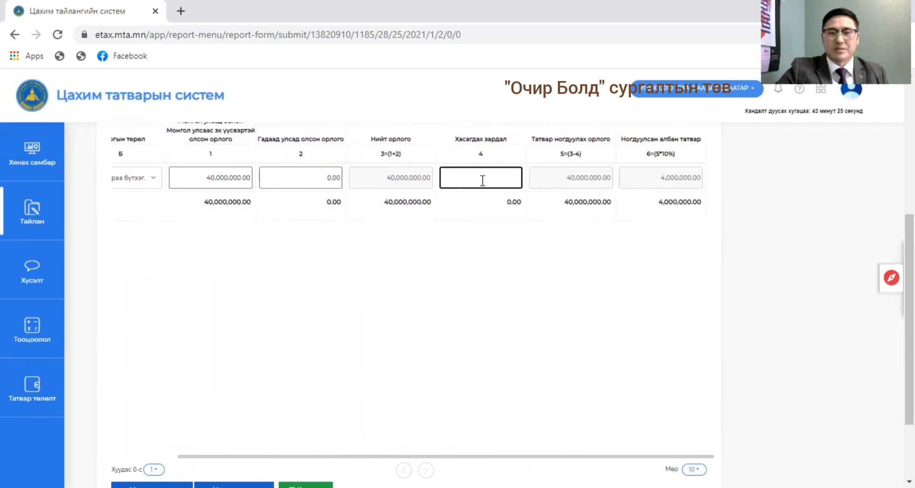
pyautogui.scroll(3, 513, 373)
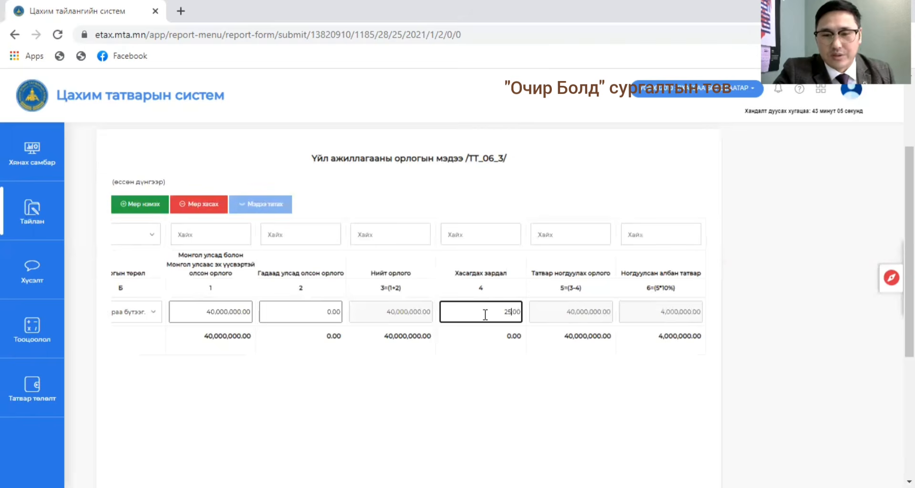
pyautogui.write('000.0')
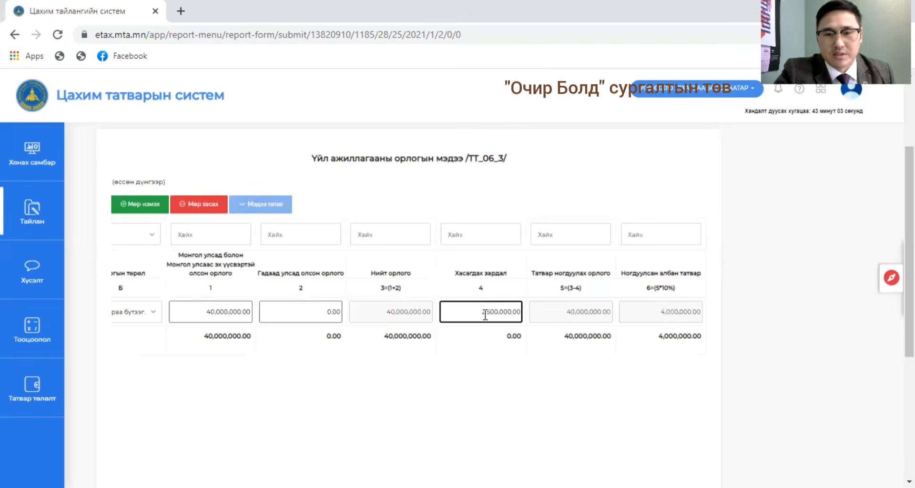
pyautogui.write('0')
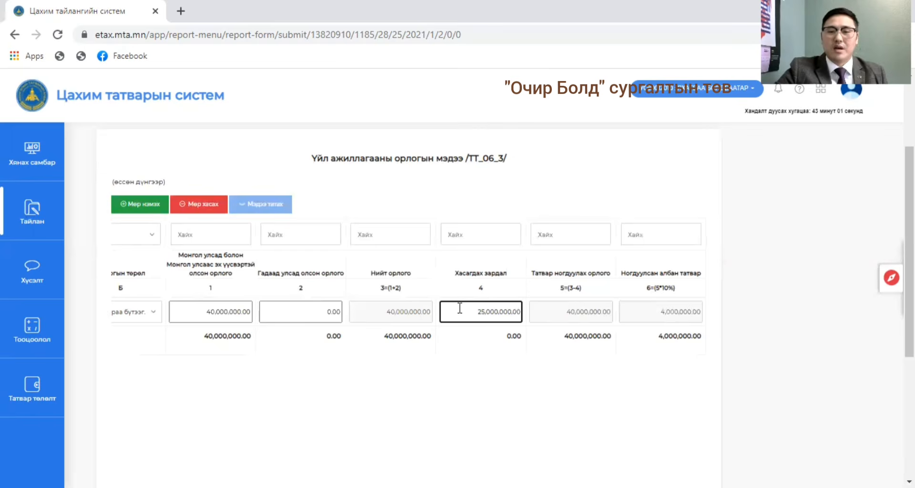
pyautogui.click(595, 320)
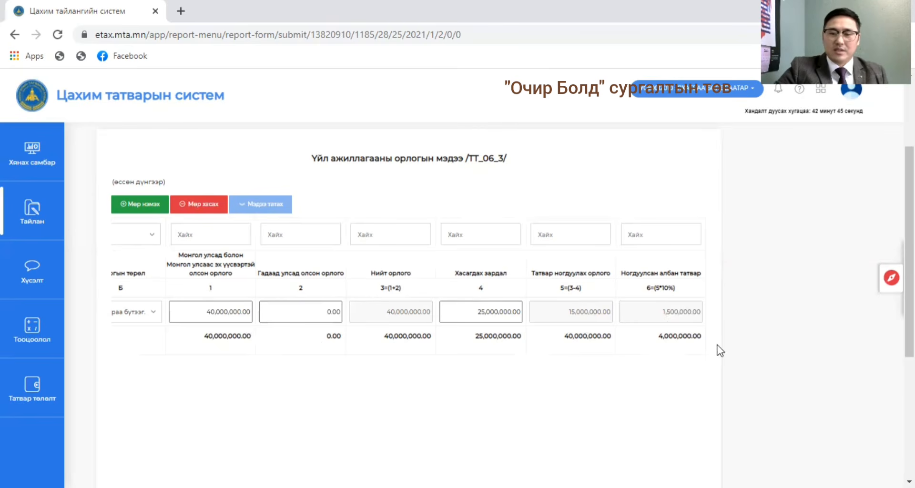
# Save the TT_06_3 business activity income statement and close the notice.
pyautogui.scroll(-1, 909, 267)
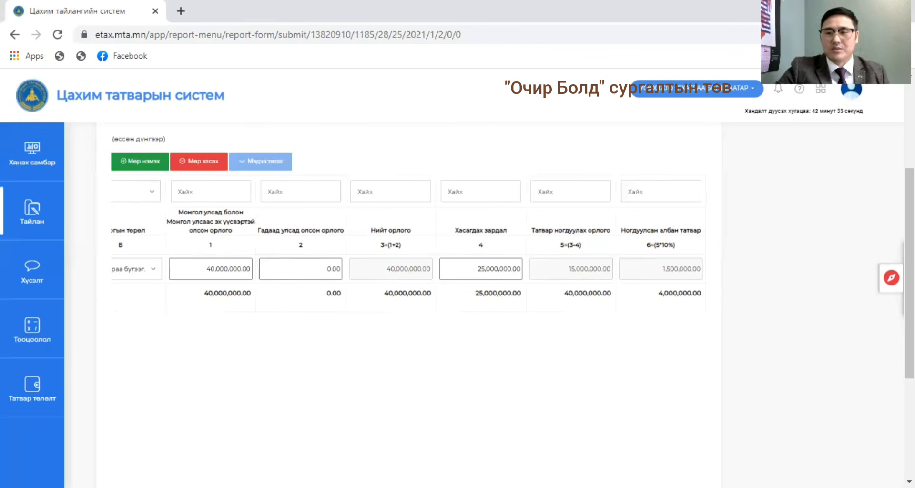
pyautogui.scroll(-1, 481, 267)
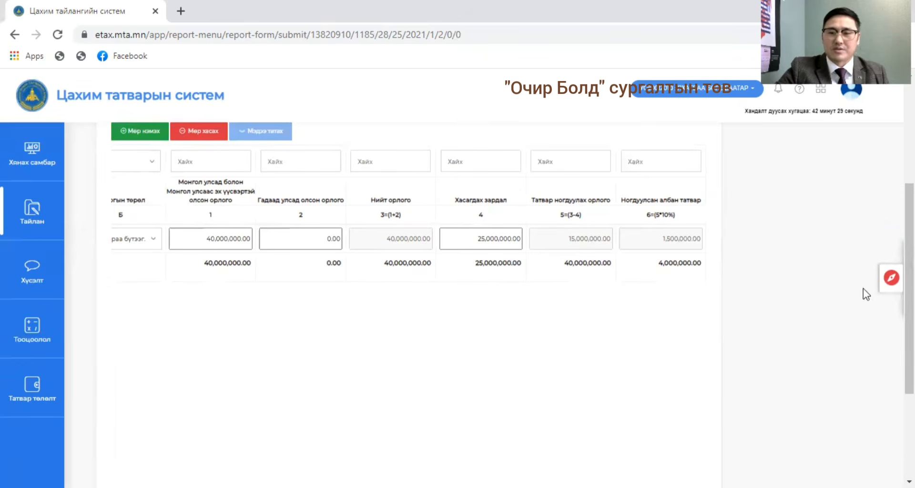
pyautogui.scroll(-3, 909, 296)
pyautogui.scroll(-2, 839, 337)
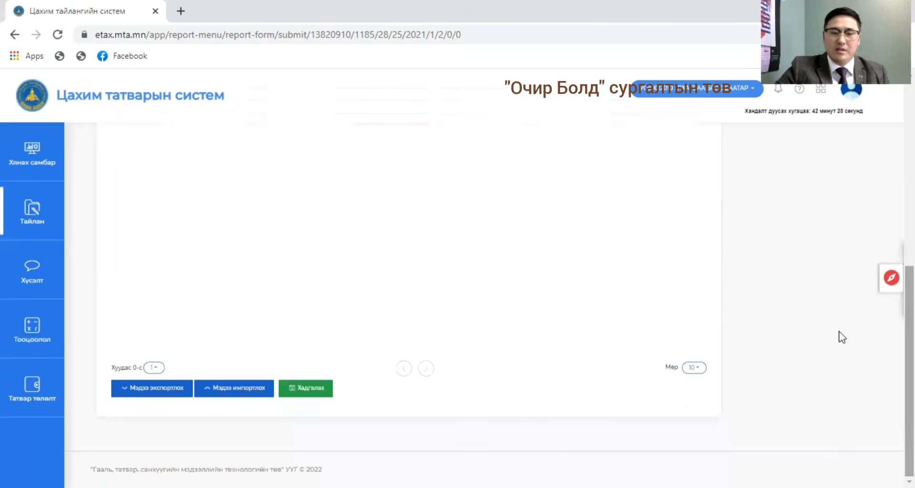
pyautogui.click(309, 387)
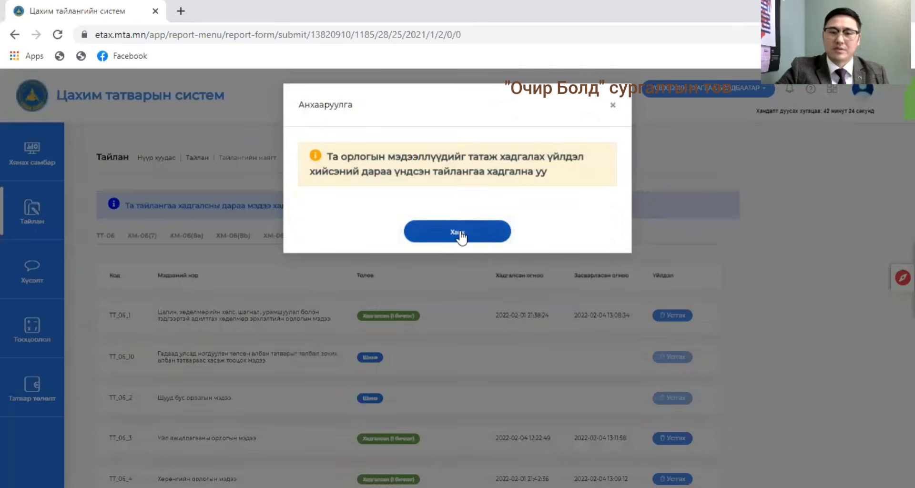
pyautogui.click(459, 233)
# Check the saved statements in the Мэдээ list and examine the income, tax due and tax credit sections of the main ТТ-06 form.
pyautogui.scroll(-3, 334, 333)
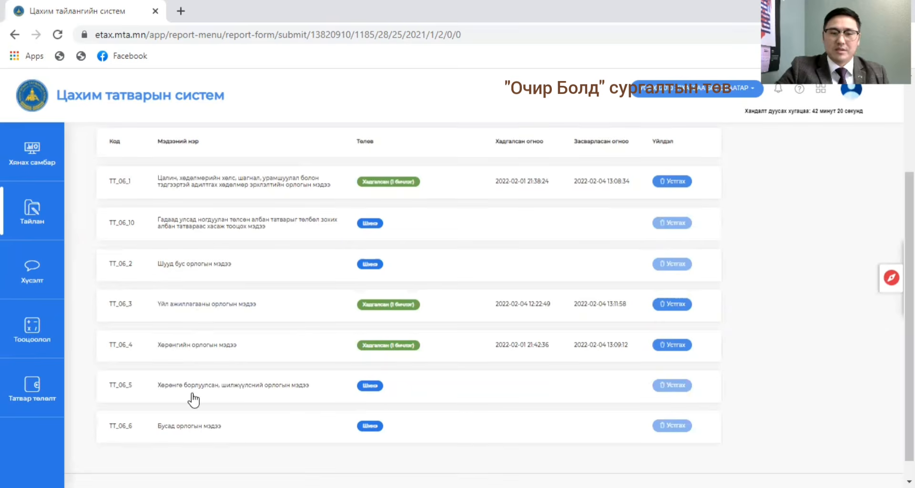
pyautogui.scroll(2, 224, 356)
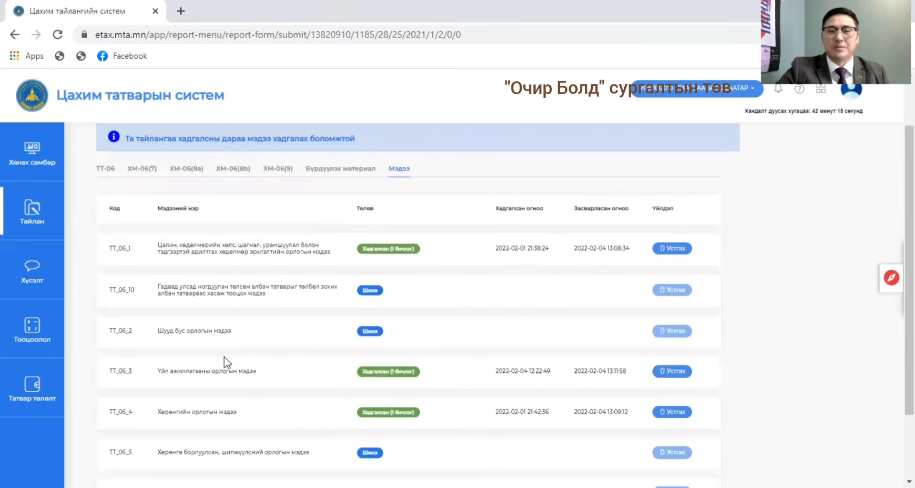
pyautogui.scroll(2, 253, 342)
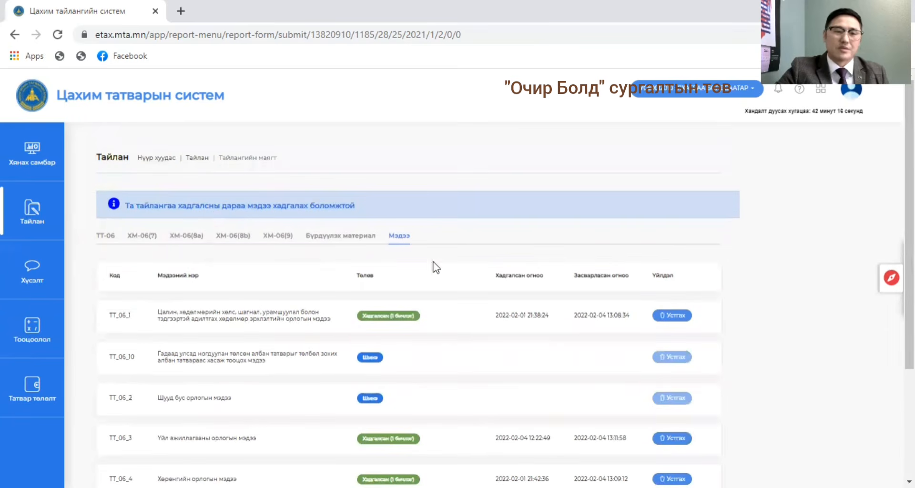
pyautogui.click(106, 236)
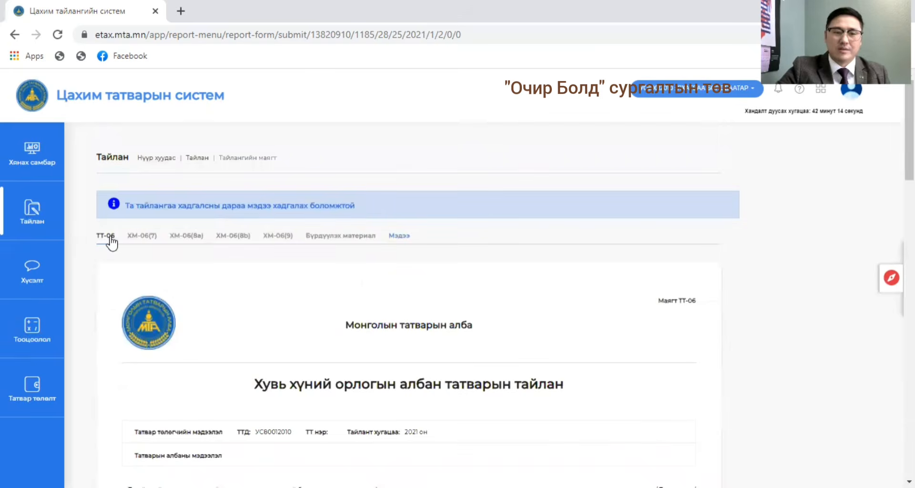
pyautogui.scroll(-5, 476, 270)
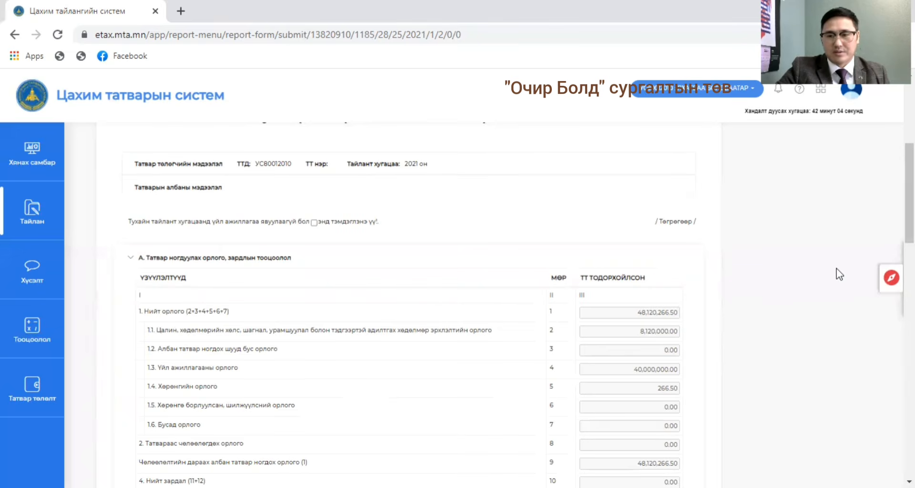
pyautogui.scroll(-4, 839, 274)
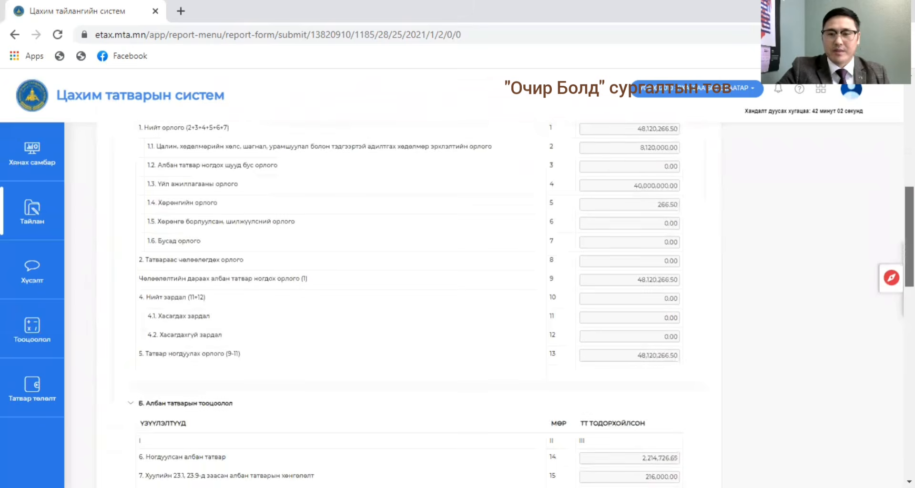
pyautogui.scroll(-3, 839, 275)
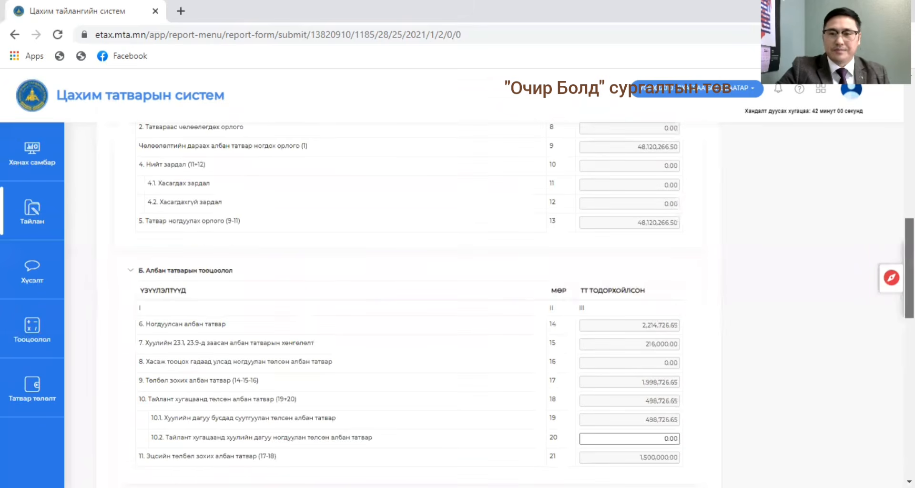
pyautogui.scroll(-2, 746, 264)
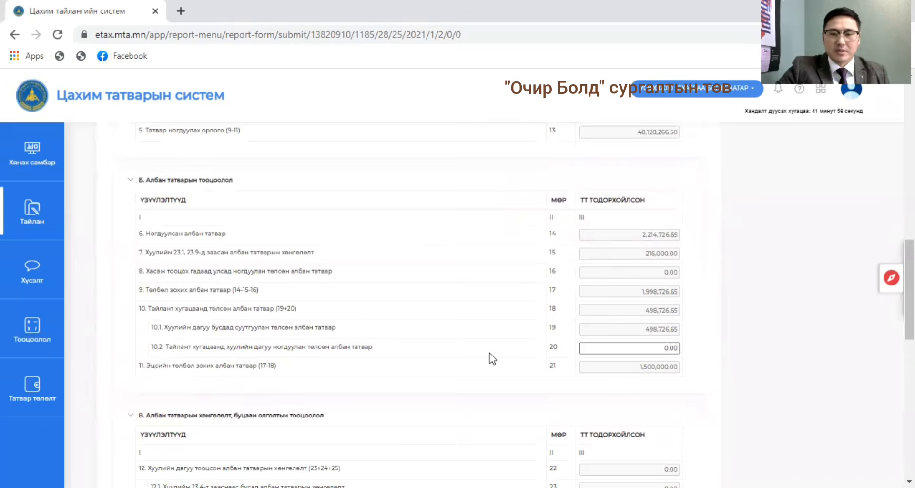
pyautogui.click(602, 348)
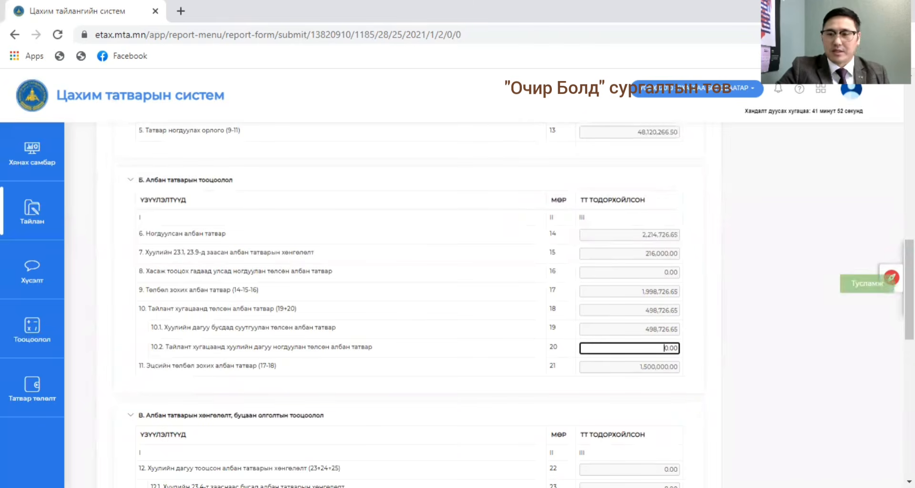
pyautogui.scroll(-4, 907, 310)
pyautogui.scroll(-1, 908, 309)
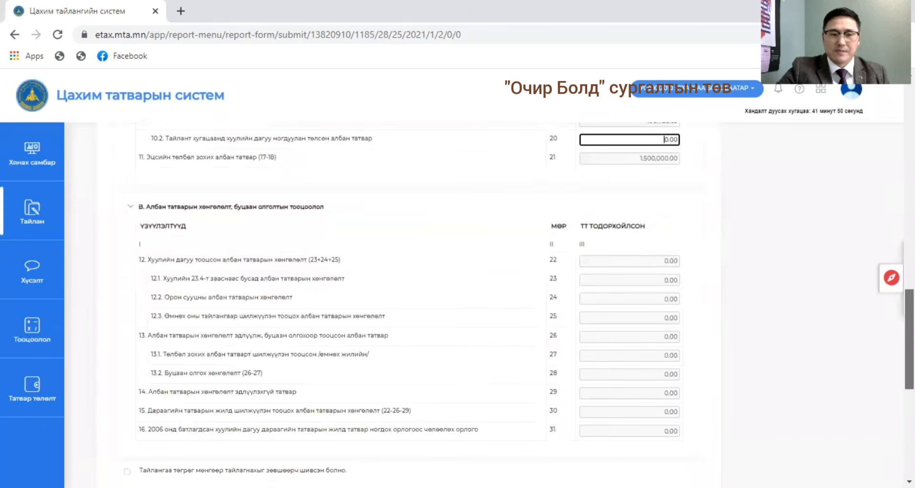
# Review the income, expense, tax due and tax credit sections of the main ТТ-06 form.
pyautogui.scroll(-2, 908, 309)
pyautogui.scroll(5, 458, 304)
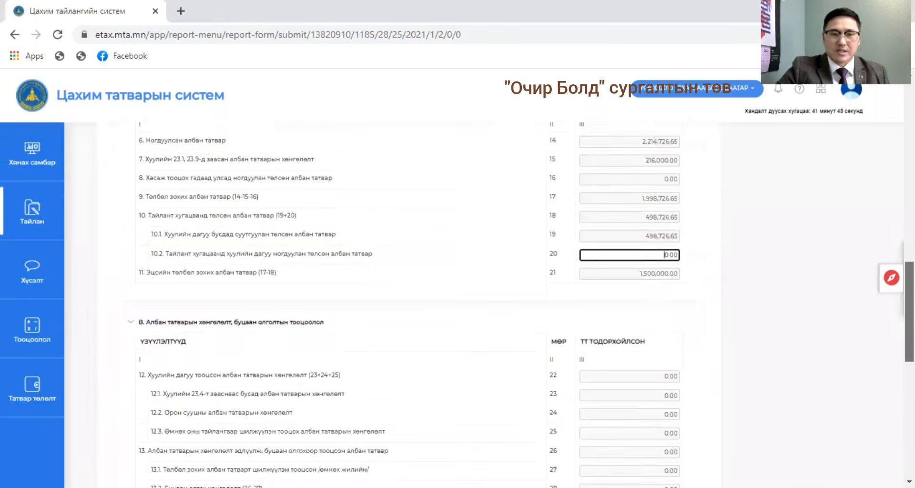
pyautogui.scroll(4, 458, 305)
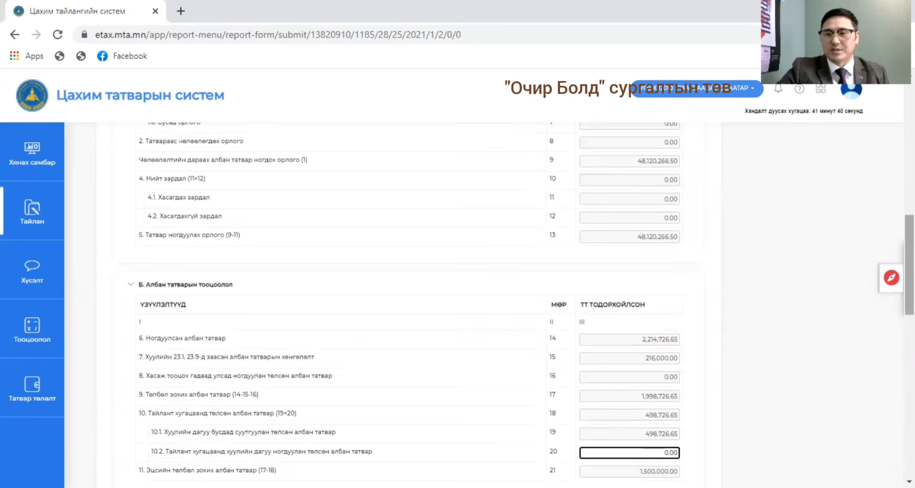
pyautogui.scroll(6, 396, 305)
pyautogui.scroll(-2, 396, 304)
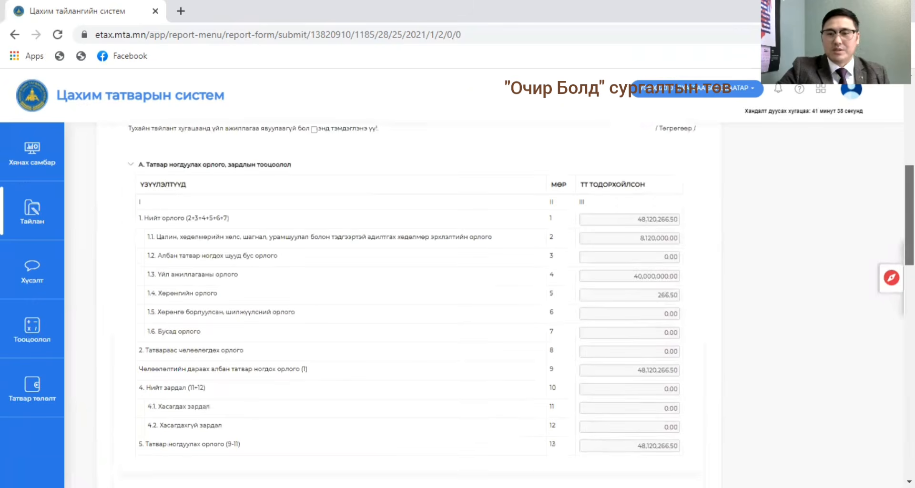
pyautogui.scroll(8, 396, 305)
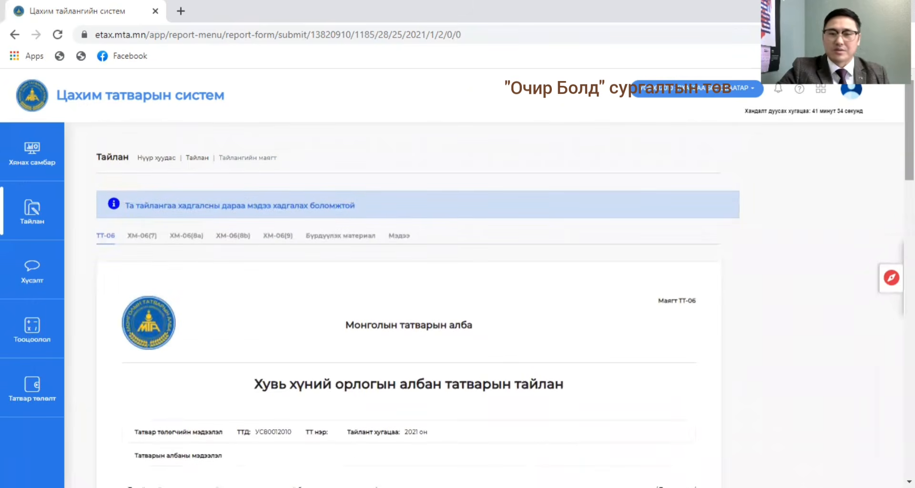
# Open the Мэдээ list, dismiss the reminder and check the status of each income statement.
pyautogui.click(399, 234)
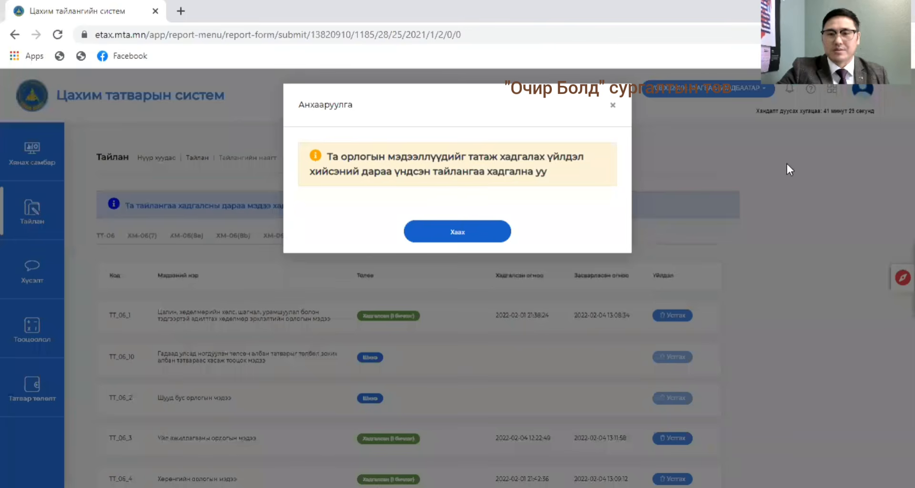
pyautogui.click(613, 105)
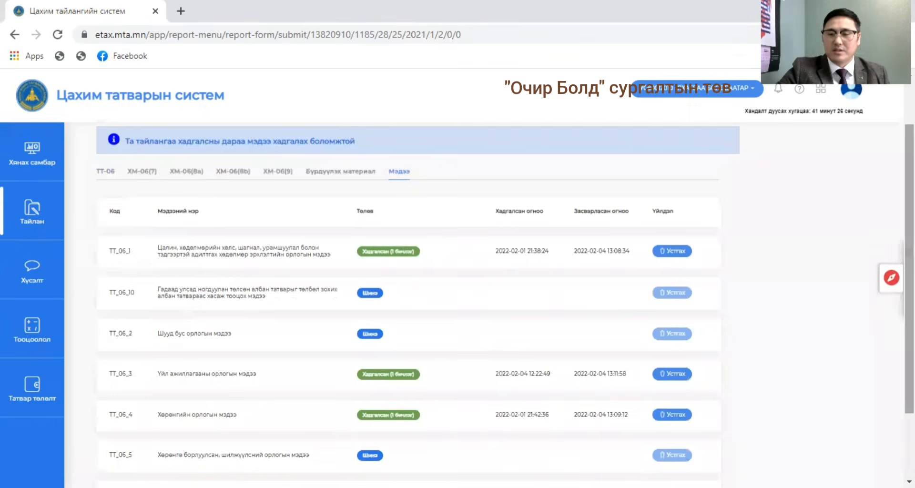
pyautogui.scroll(-2, 465, 386)
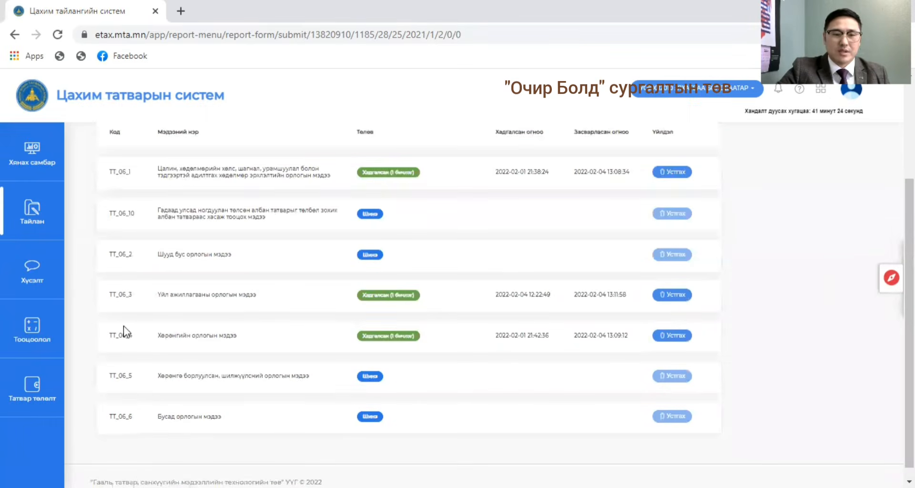
pyautogui.scroll(3, 333, 228)
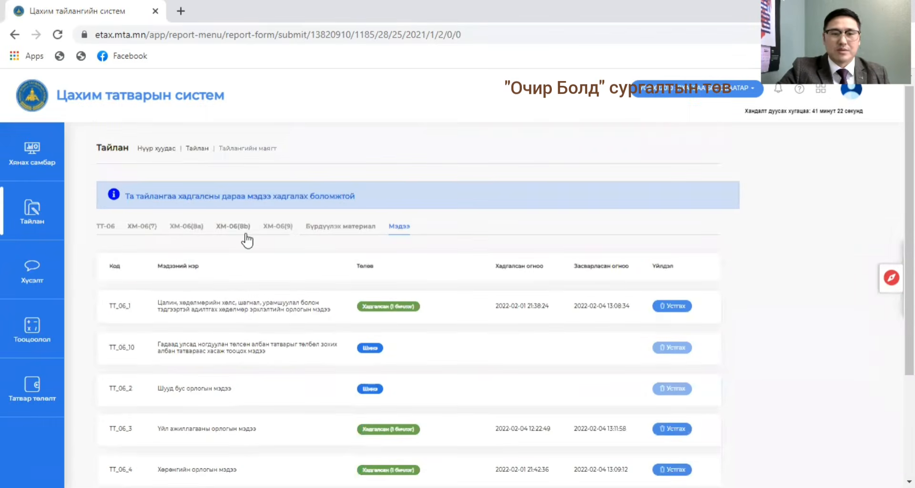
pyautogui.scroll(1, 841, 218)
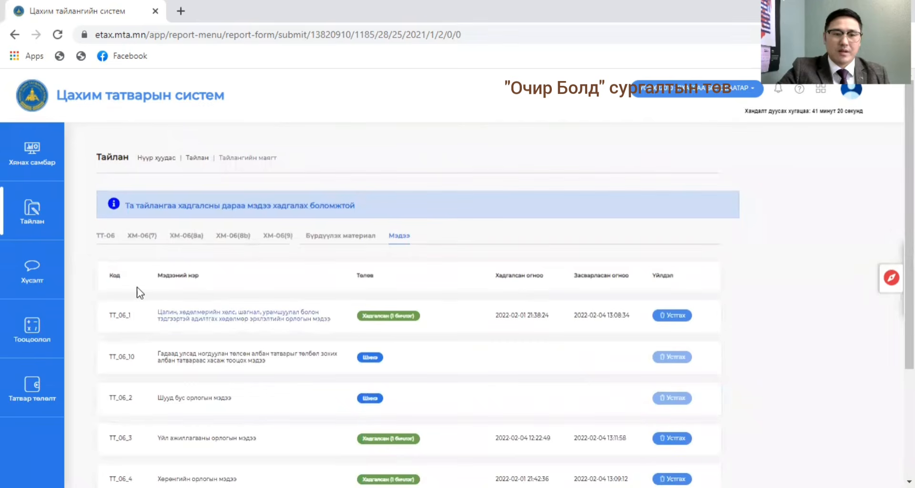
# Open the ХМ-06(8a) deductible expenses statement and look through its expense rows down to the unnamed rows 21 and 22.
pyautogui.click(184, 236)
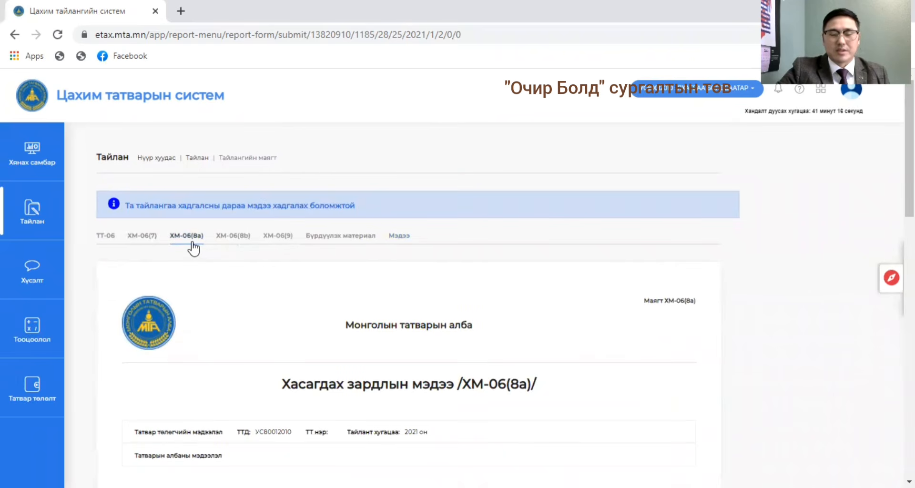
pyautogui.scroll(-2, 909, 167)
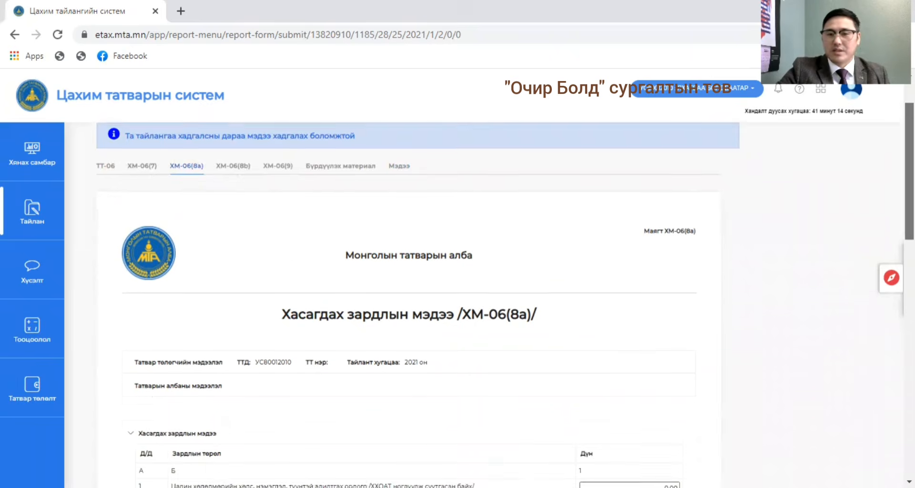
pyautogui.scroll(-8, 552, 381)
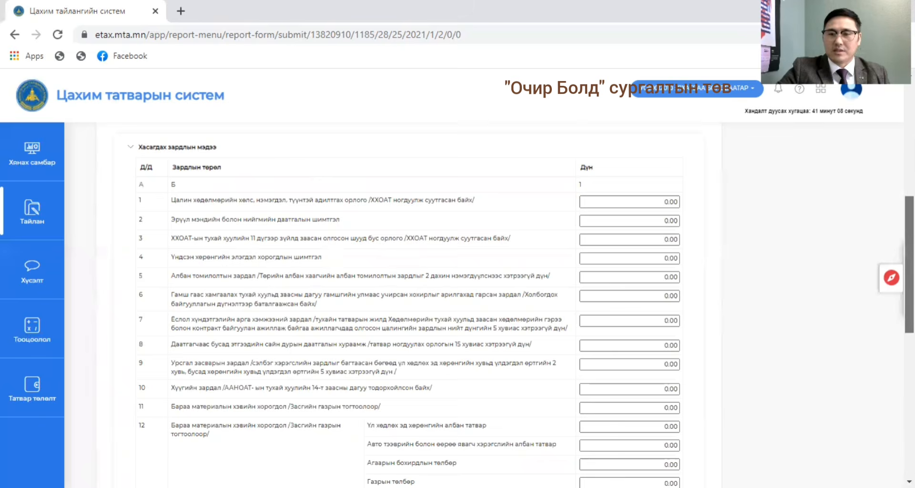
pyautogui.scroll(-1, 527, 308)
pyautogui.scroll(-2, 527, 309)
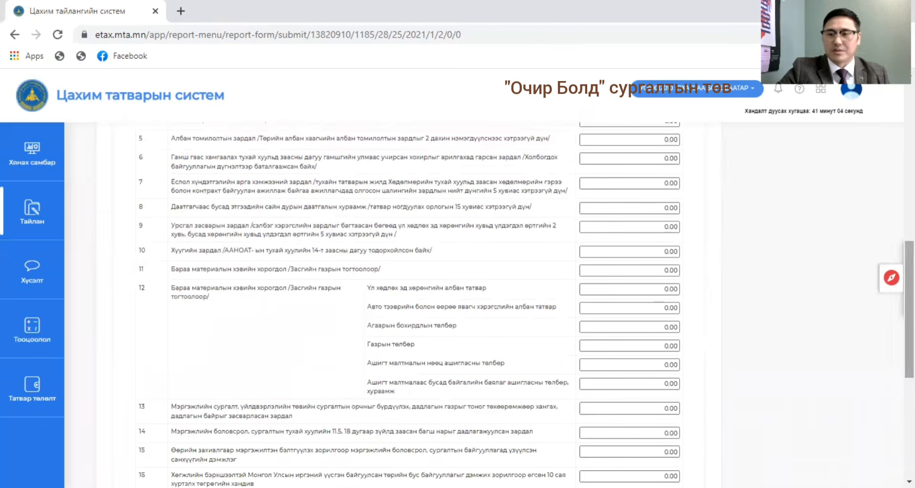
pyautogui.scroll(-5, 527, 309)
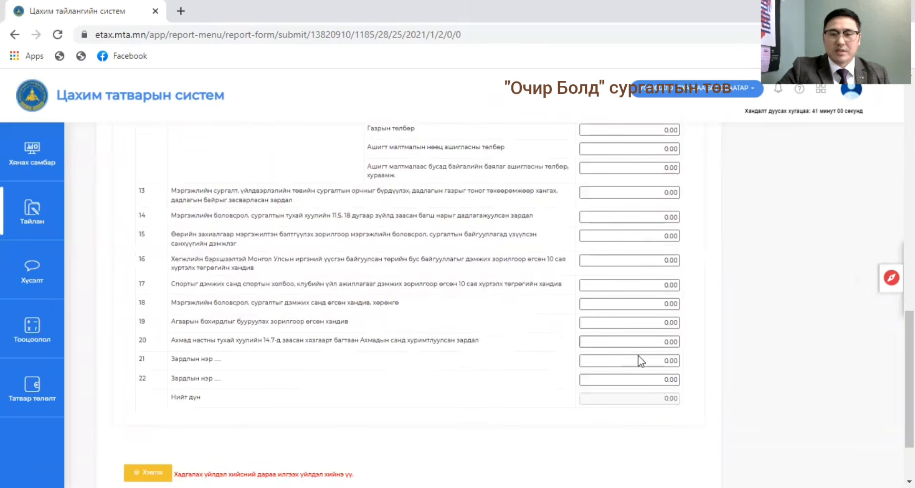
# Enter 25,000,000 as the amount of the unnamed expense in row 21 and commit it so the total is recalculated.
pyautogui.click(626, 361)
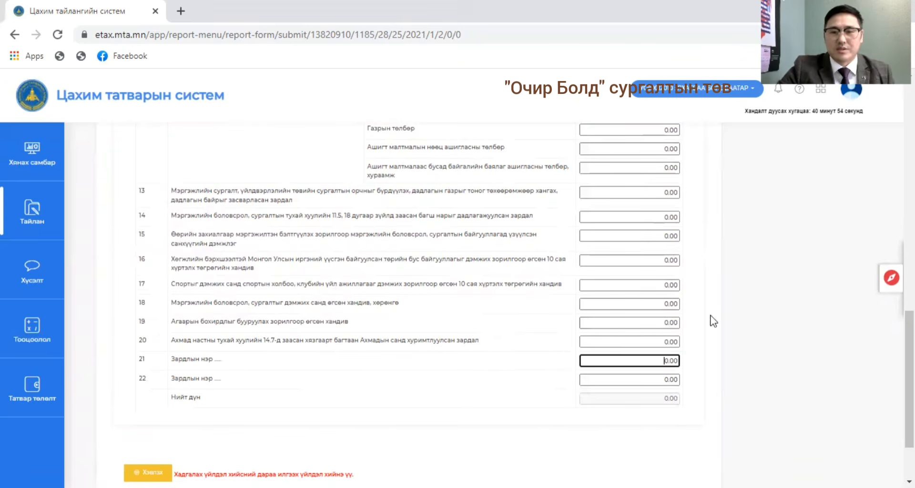
pyautogui.moveTo(909, 374); pyautogui.dragTo(909, 402)
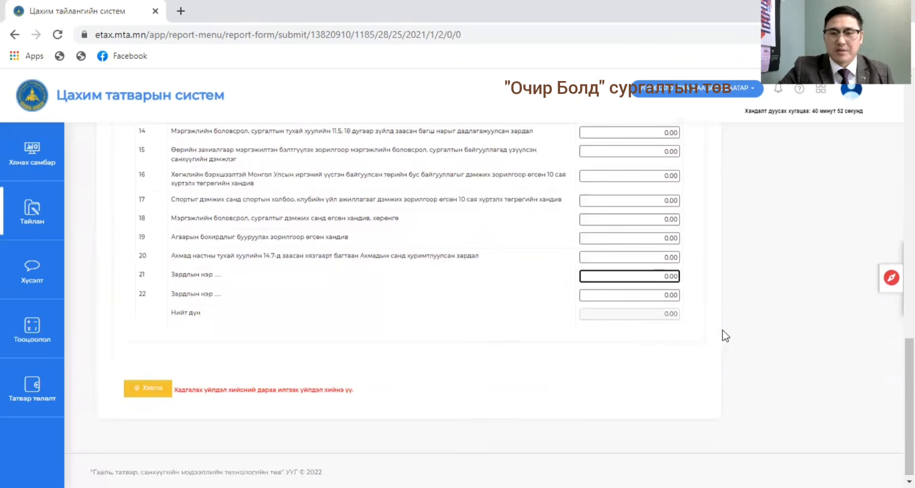
pyautogui.click(622, 270)
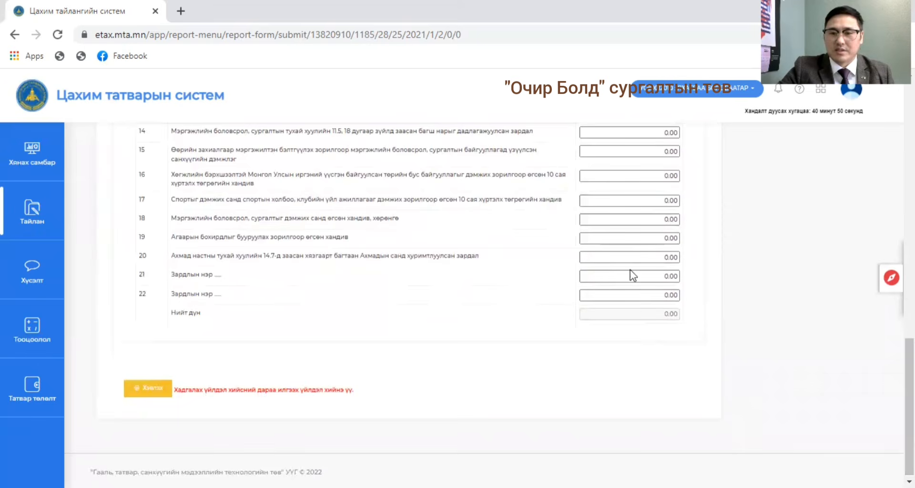
pyautogui.click(636, 276)
pyautogui.write('25')
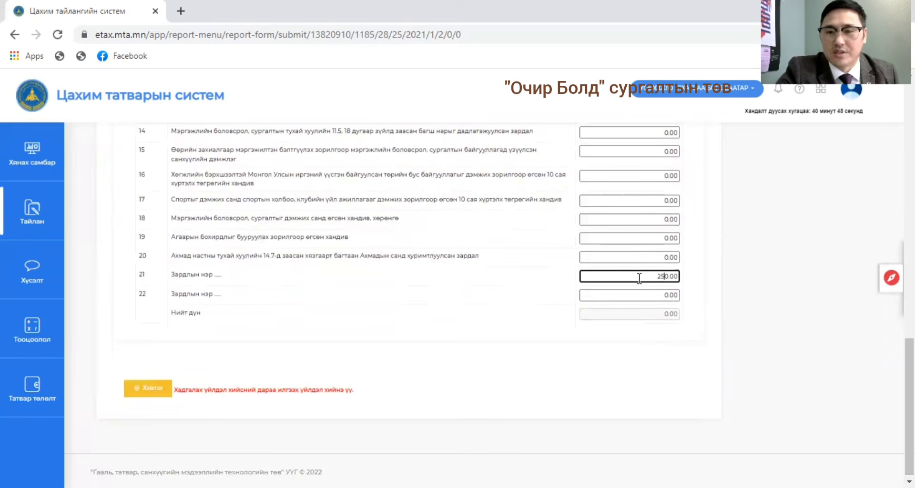
pyautogui.write('0,00')
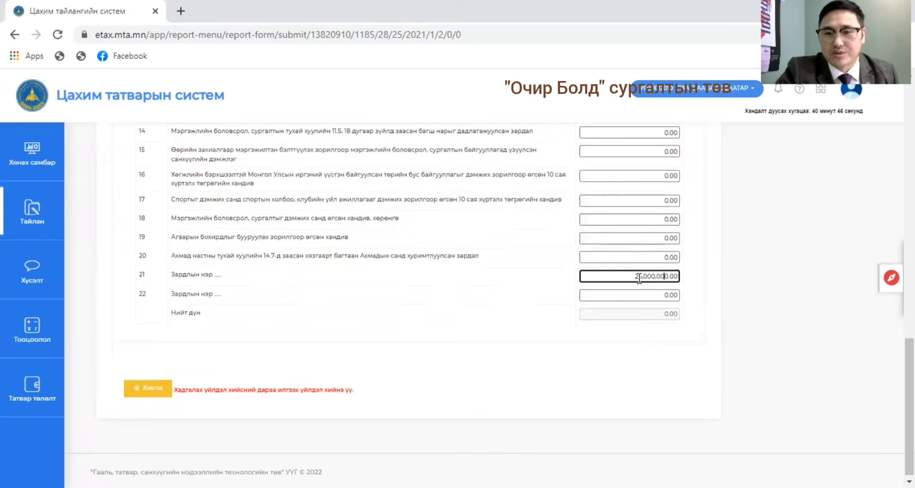
pyautogui.click(612, 298)
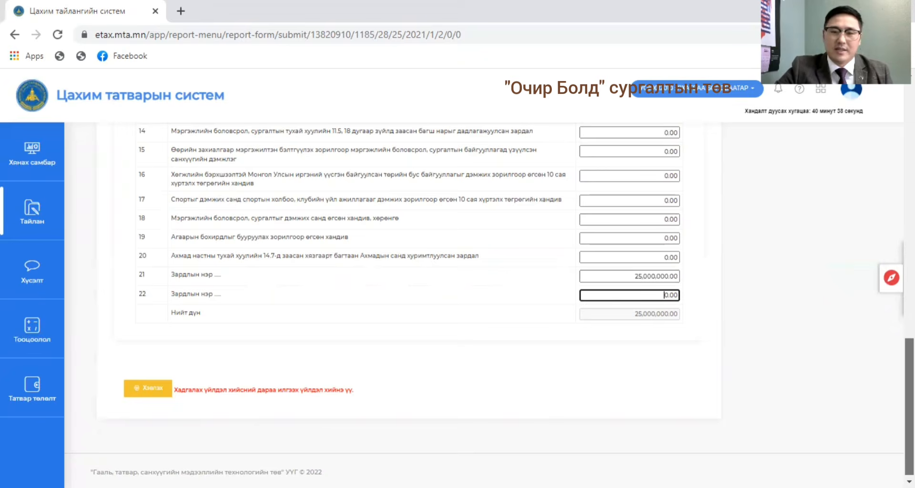
# Return to the main ТТ-06 form and check how the deductible expense carries into total expenses, taxable income and the tax calculation.
pyautogui.scroll(10, 409, 286)
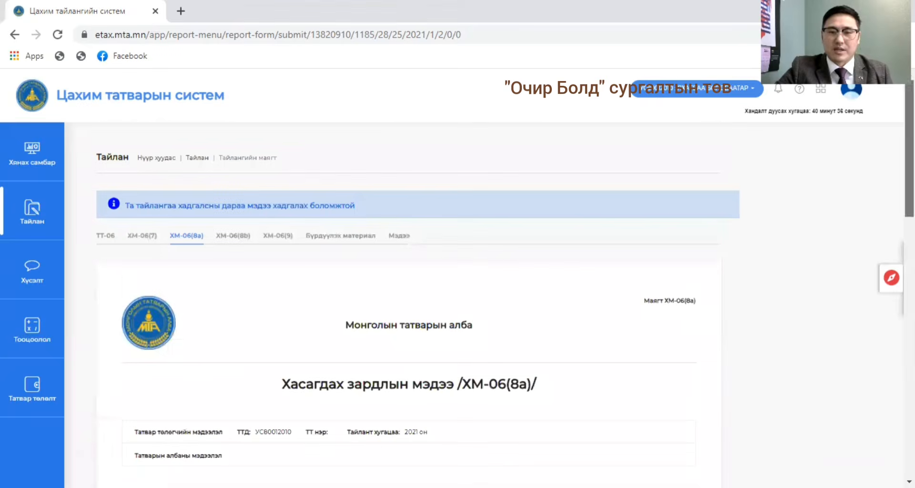
pyautogui.click(106, 235)
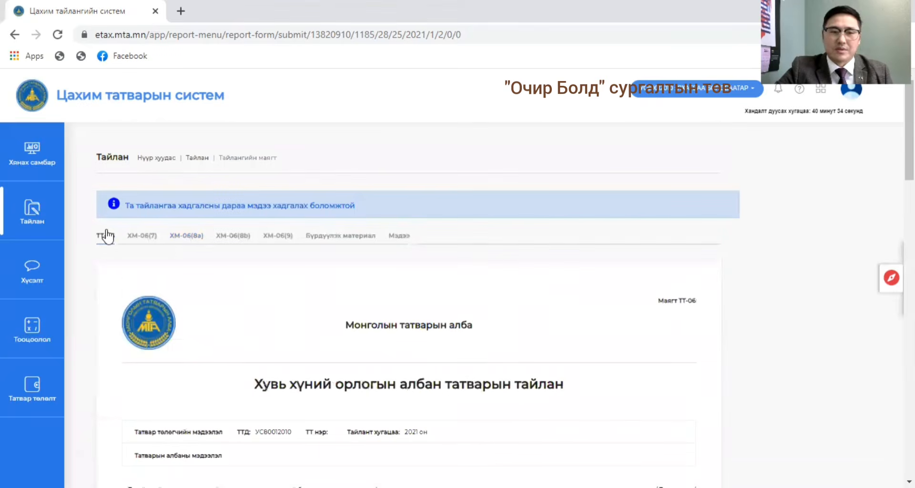
pyautogui.scroll(-15, 469, 280)
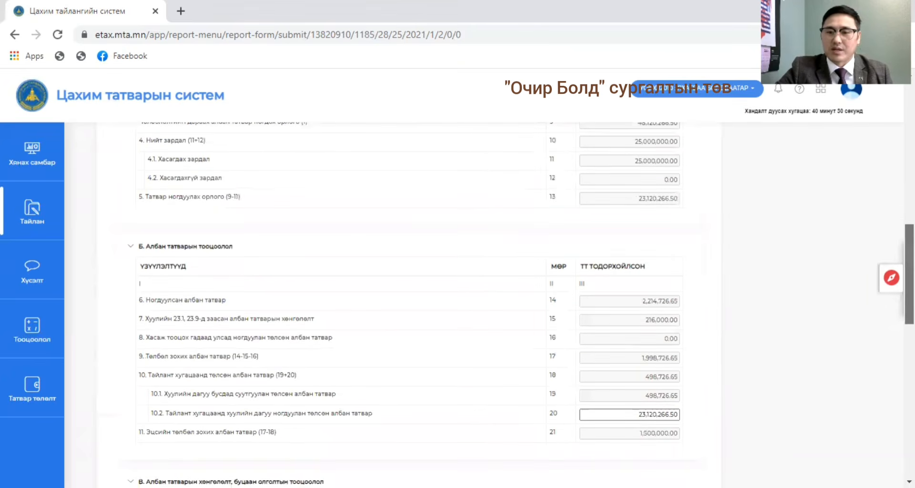
pyautogui.scroll(-2, 470, 280)
pyautogui.scroll(-2, 470, 280)
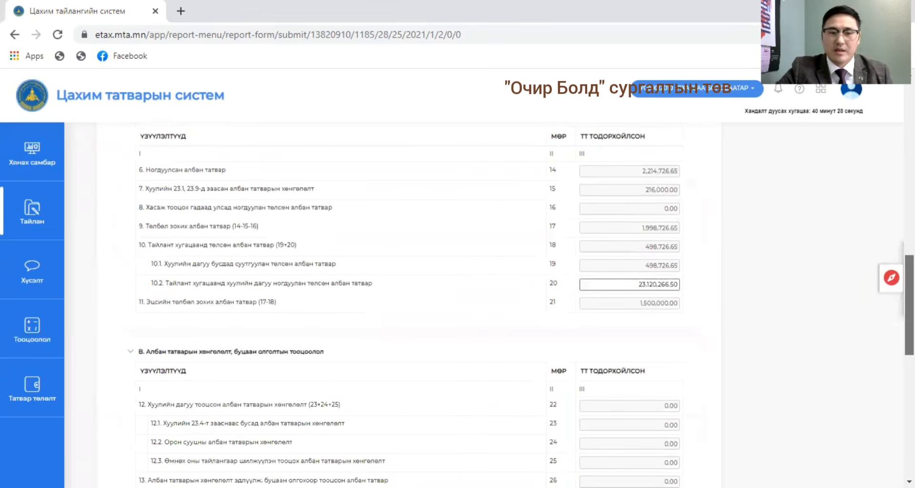
pyautogui.scroll(3, 470, 279)
pyautogui.scroll(1, 689, 255)
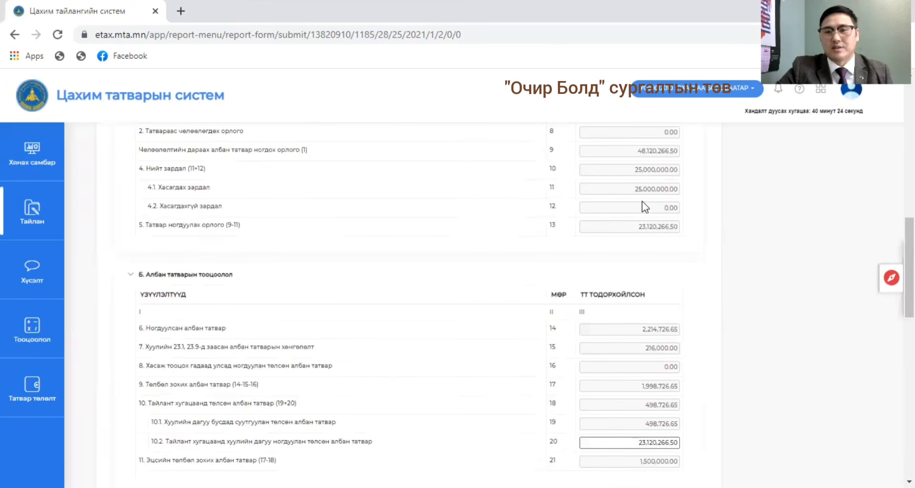
pyautogui.scroll(-1, 908, 267)
pyautogui.scroll(-1, 907, 276)
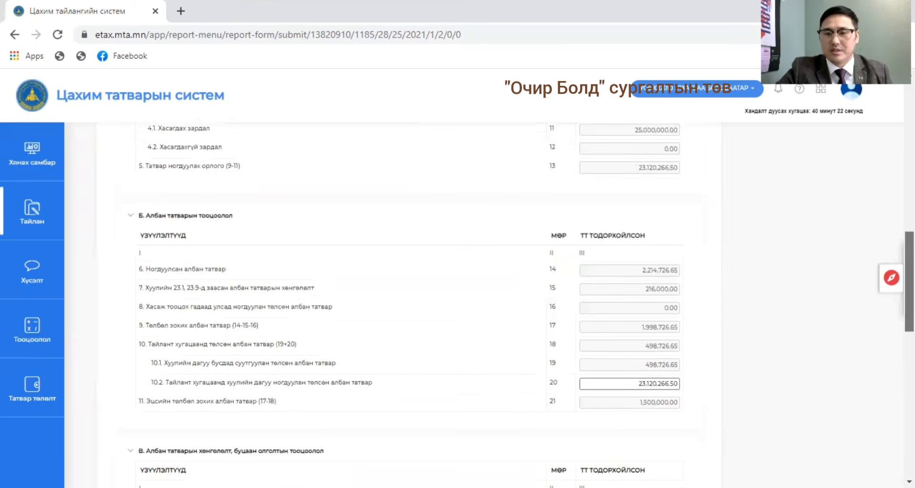
pyautogui.scroll(-1, 907, 286)
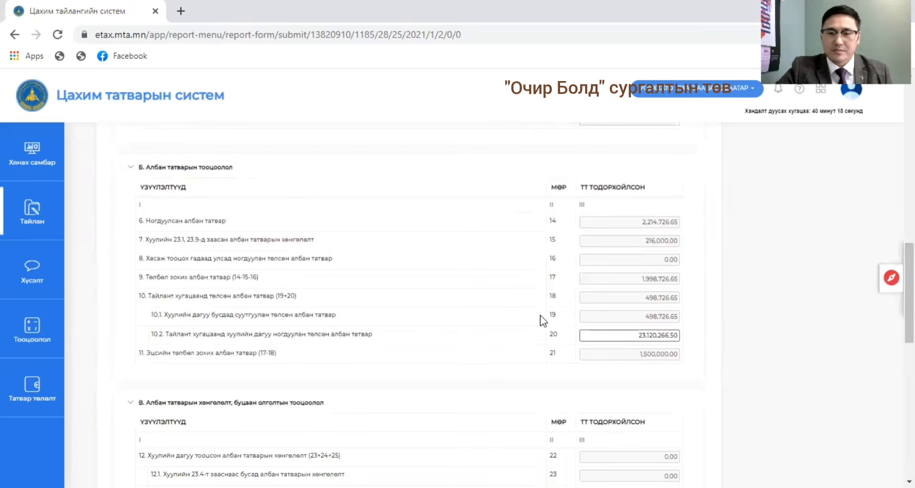
pyautogui.scroll(-2, 908, 305)
pyautogui.scroll(-3, 908, 315)
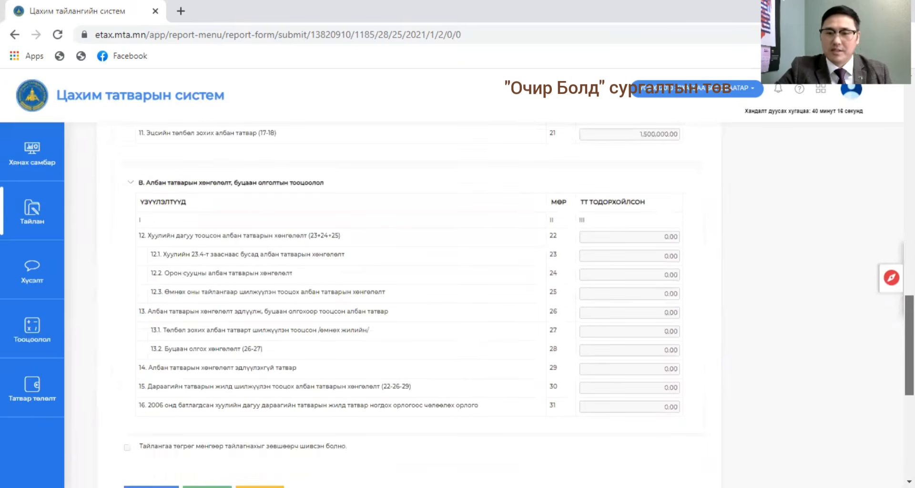
pyautogui.scroll(15, 908, 314)
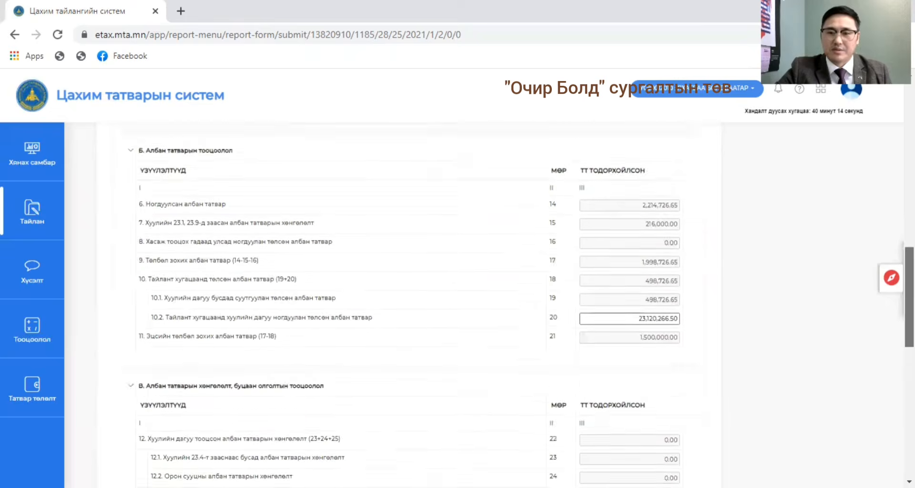
pyautogui.scroll(5, 907, 315)
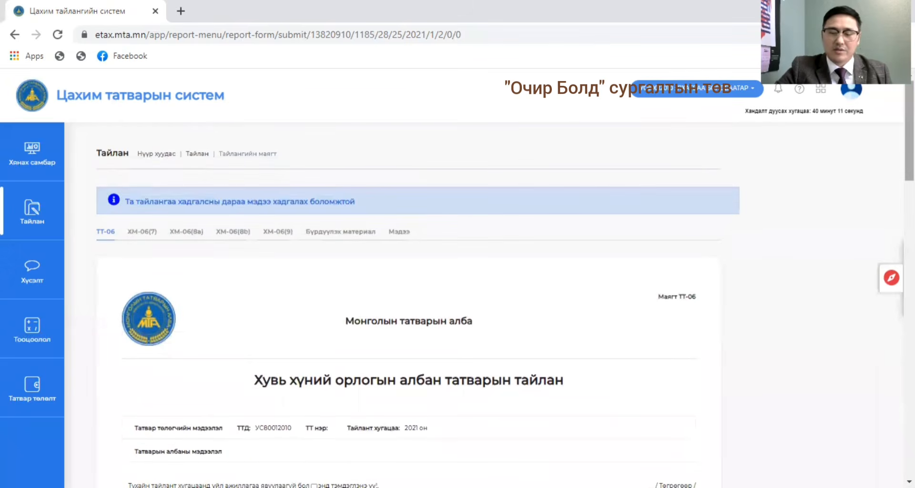
pyautogui.scroll(1, 243, 313)
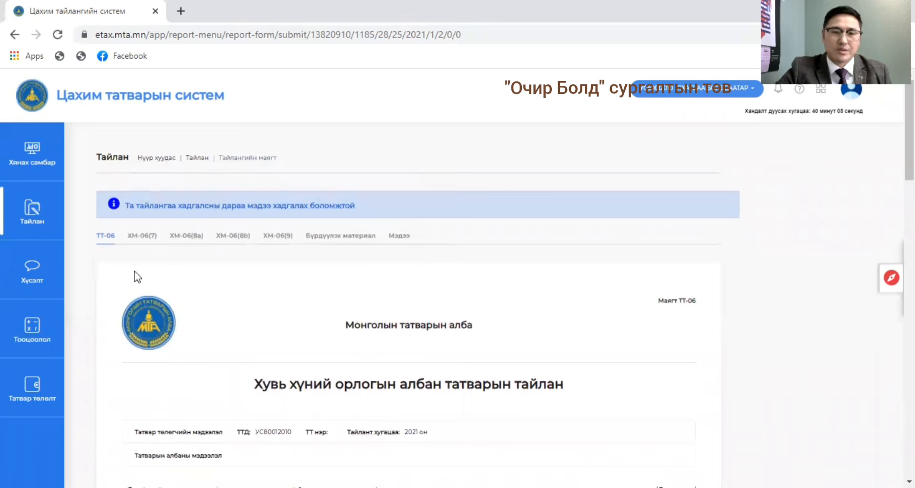
# Look through the ХМ-06(8a), ХМ-06(8b) and ХМ-06(9) attachments, examining the tax credit rows of ХМ-06(9).
pyautogui.click(192, 240)
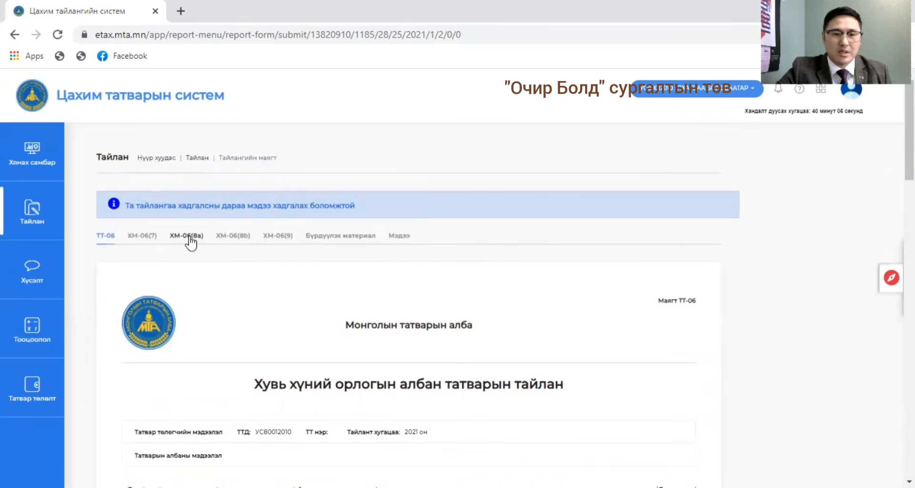
pyautogui.click(245, 241)
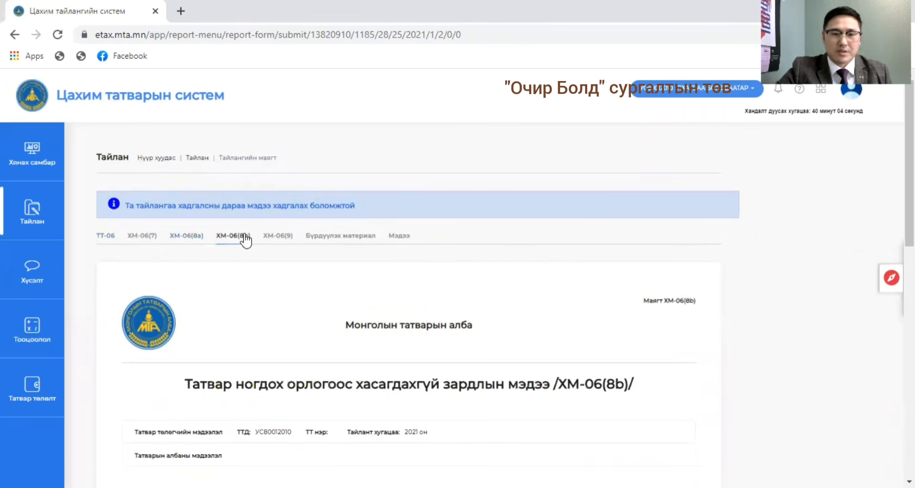
pyautogui.click(292, 240)
pyautogui.scroll(-7, 307, 405)
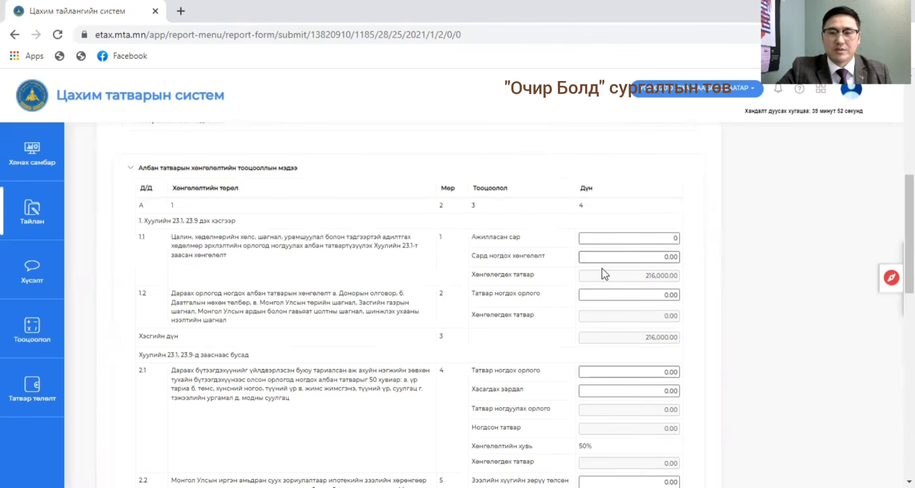
pyautogui.scroll(-3, 593, 298)
pyautogui.scroll(-6, 590, 308)
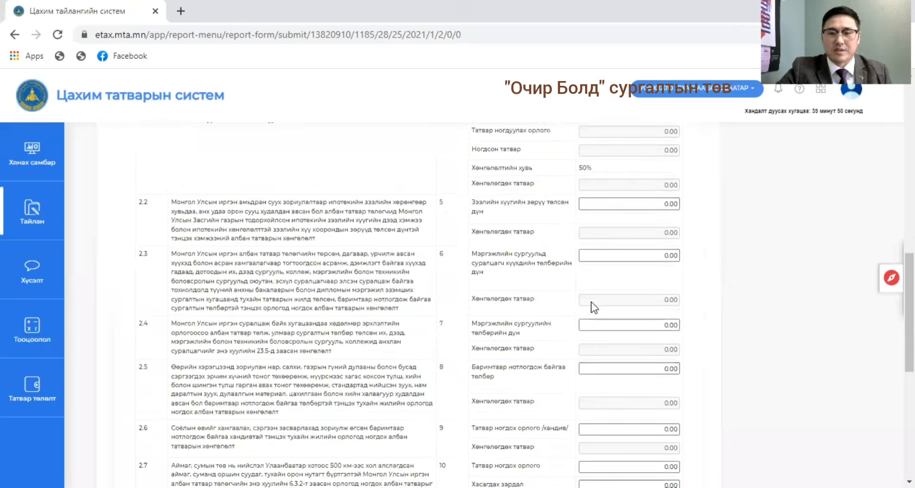
# Review the tax credit rows of the ХМ-06(9) statement, from the salary credit in 1.1 through the housing credit in 2.8 and the total.
pyautogui.scroll(2, 234, 332)
pyautogui.scroll(2, 234, 333)
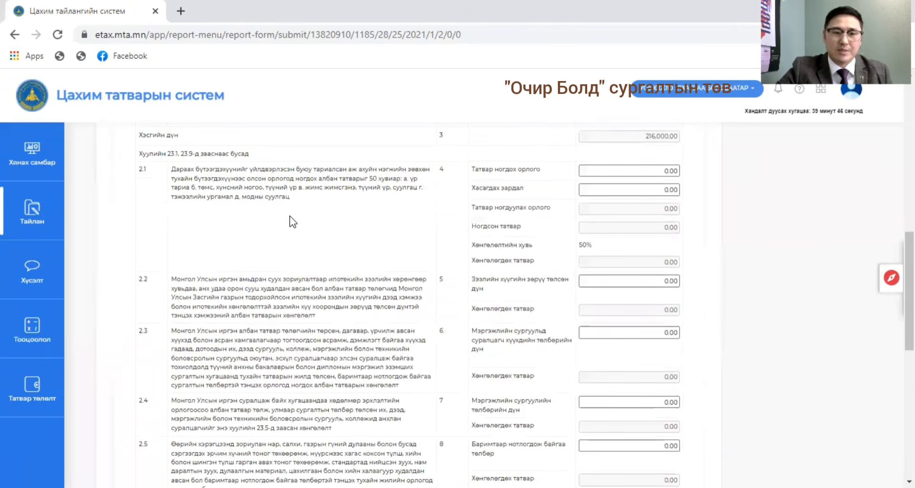
pyautogui.scroll(3, 394, 281)
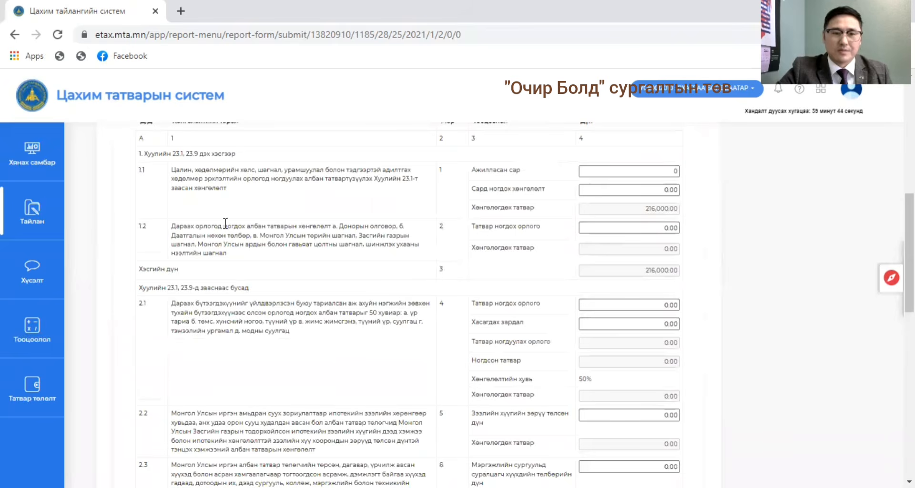
pyautogui.scroll(-4, 225, 223)
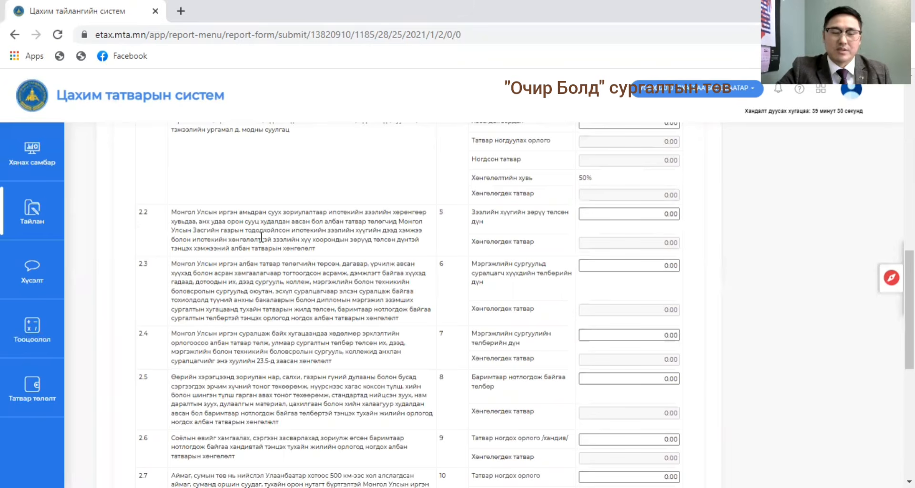
pyautogui.scroll(-2, 310, 286)
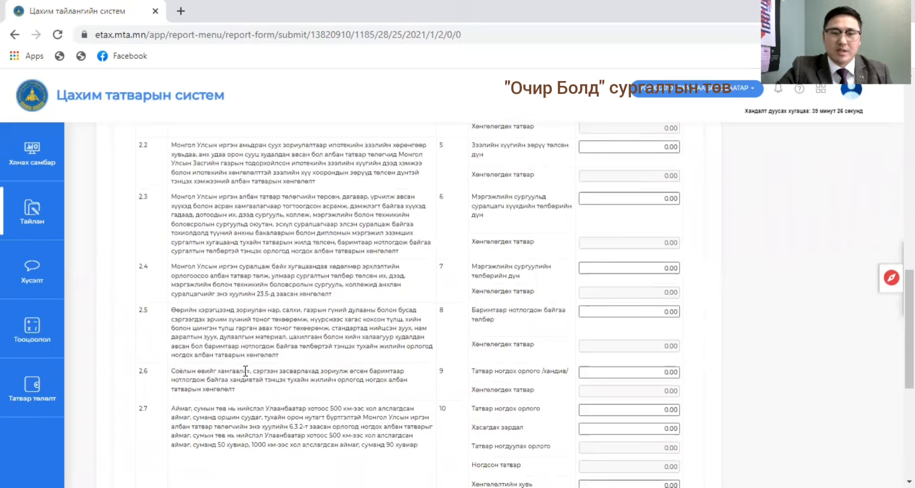
pyautogui.scroll(-2, 320, 382)
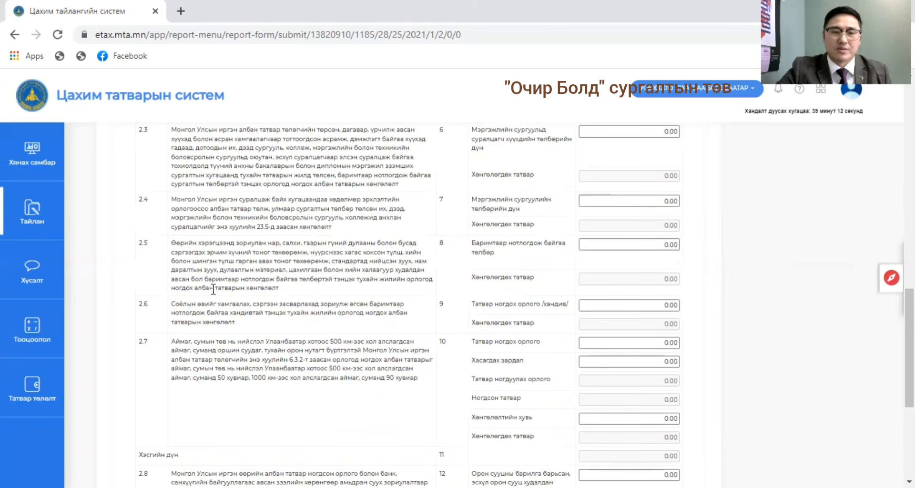
pyautogui.scroll(-3, 514, 338)
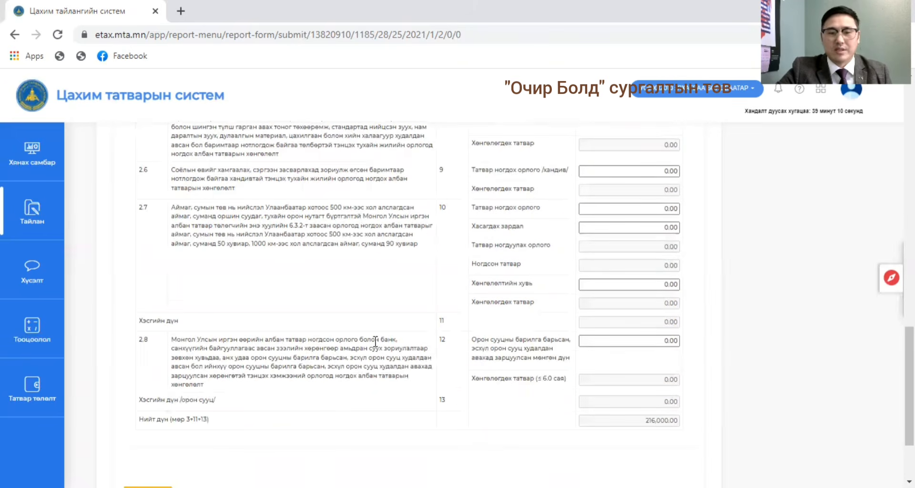
pyautogui.scroll(15, 280, 348)
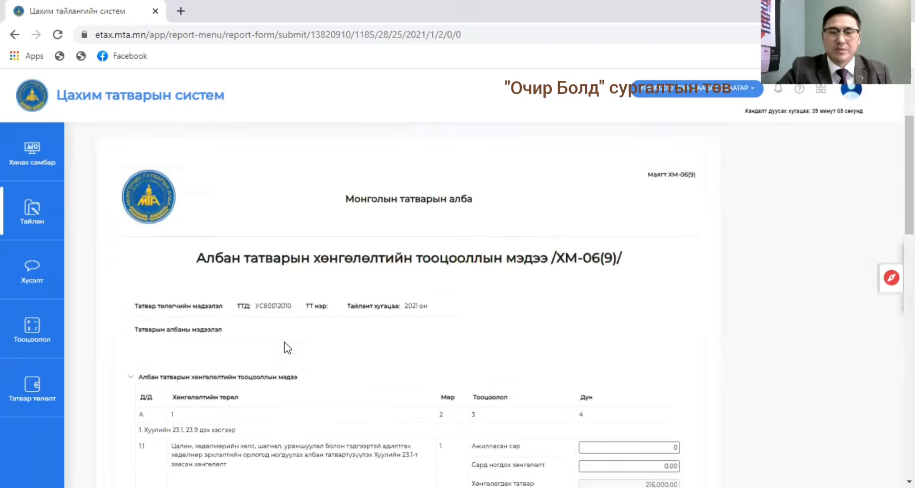
pyautogui.scroll(2, 351, 351)
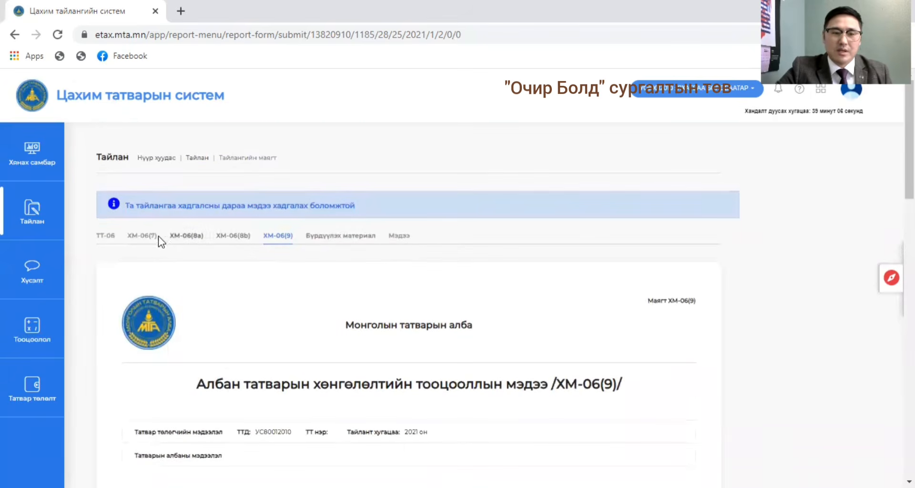
# Return to the main ТТ-06 form and examine the income, expense and taxable income rows in section А.
pyautogui.click(110, 235)
pyautogui.scroll(-6, 506, 258)
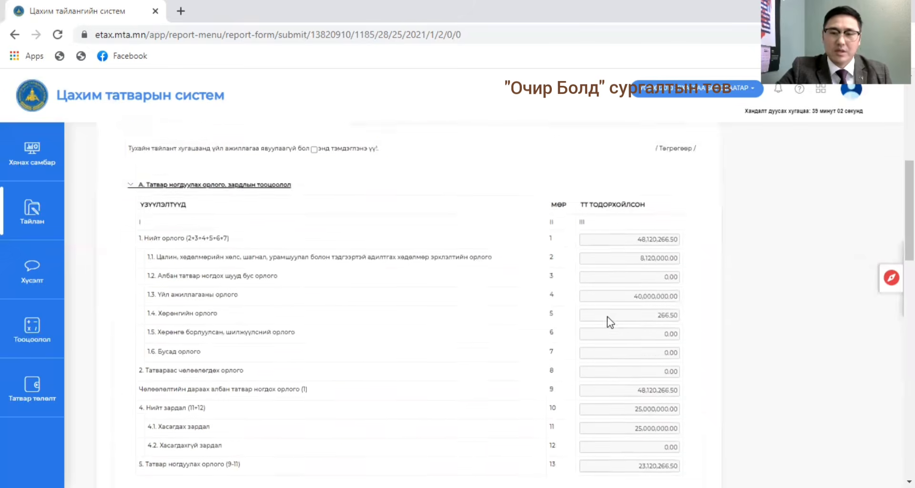
pyautogui.scroll(-4, 618, 322)
pyautogui.scroll(3, 594, 331)
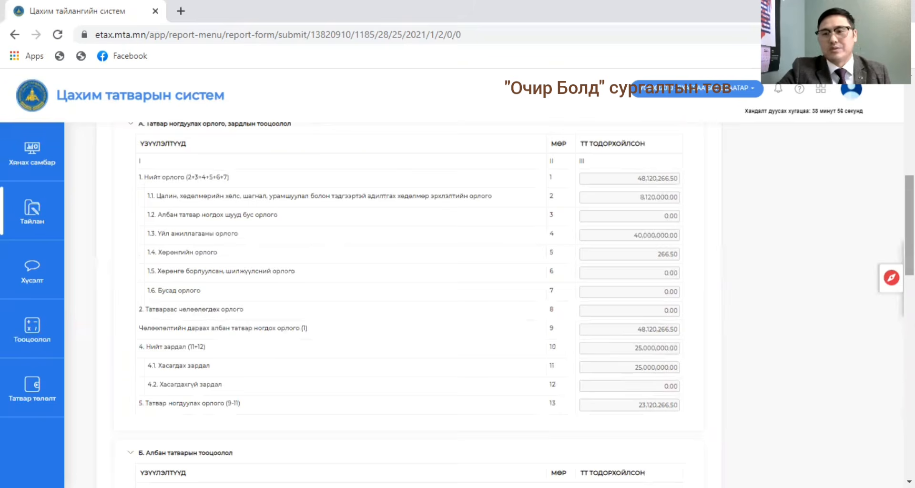
pyautogui.scroll(1, 524, 305)
pyautogui.scroll(2, 521, 300)
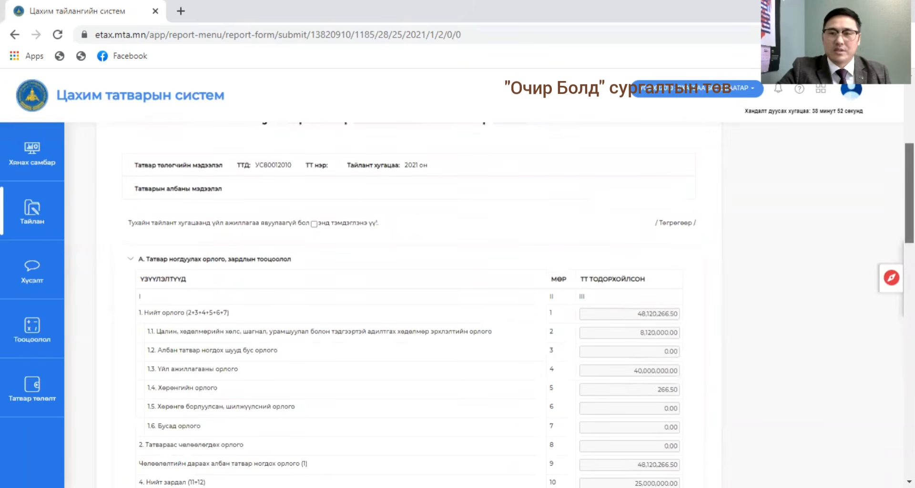
pyautogui.scroll(2, 524, 305)
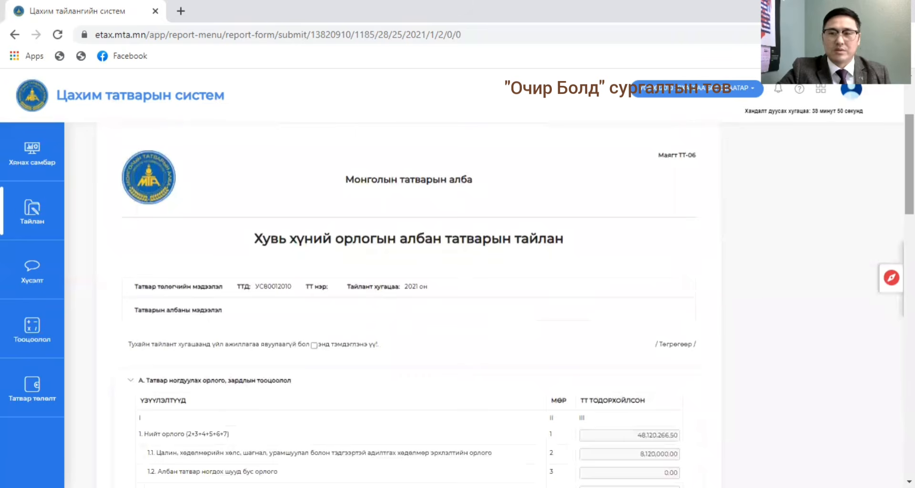
pyautogui.scroll(3, 505, 305)
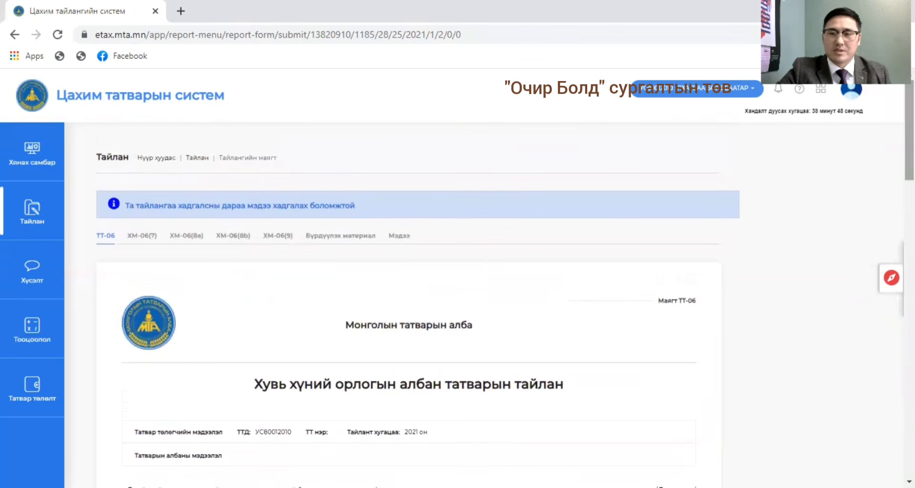
# Set row 20 (10.2), tax assessed and paid during the reporting period, to 3,000,000 in section Б and commit it.
pyautogui.scroll(-4, 410, 305)
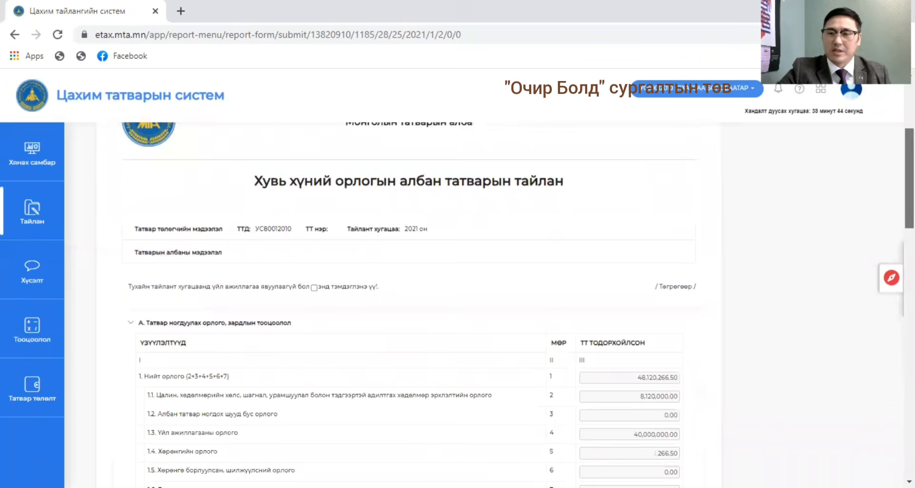
pyautogui.scroll(-4, 410, 305)
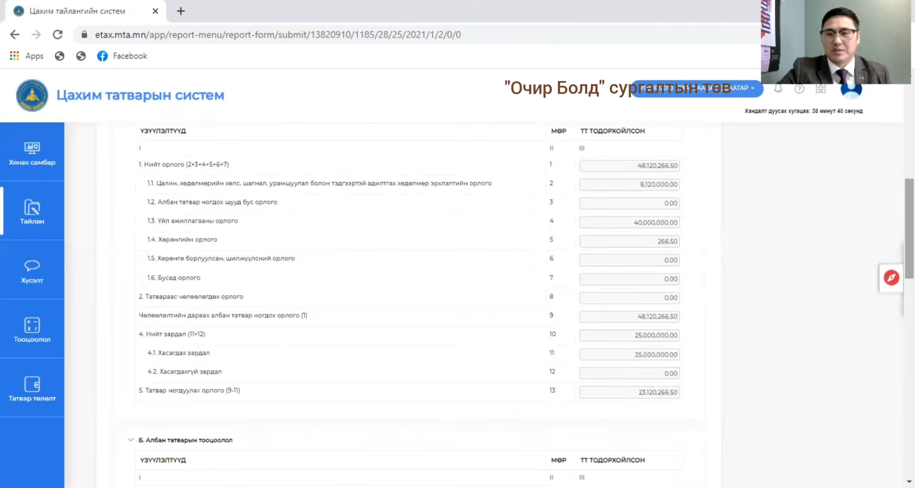
pyautogui.scroll(-3, 410, 305)
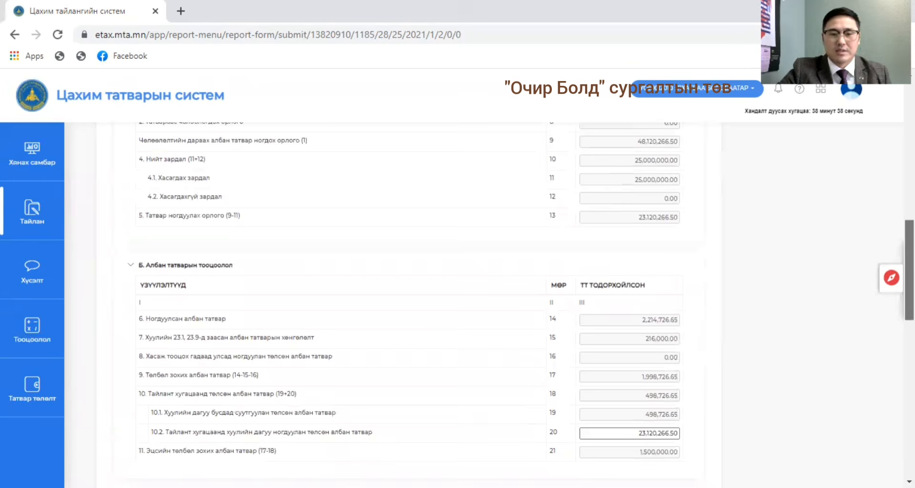
pyautogui.scroll(-1, 494, 292)
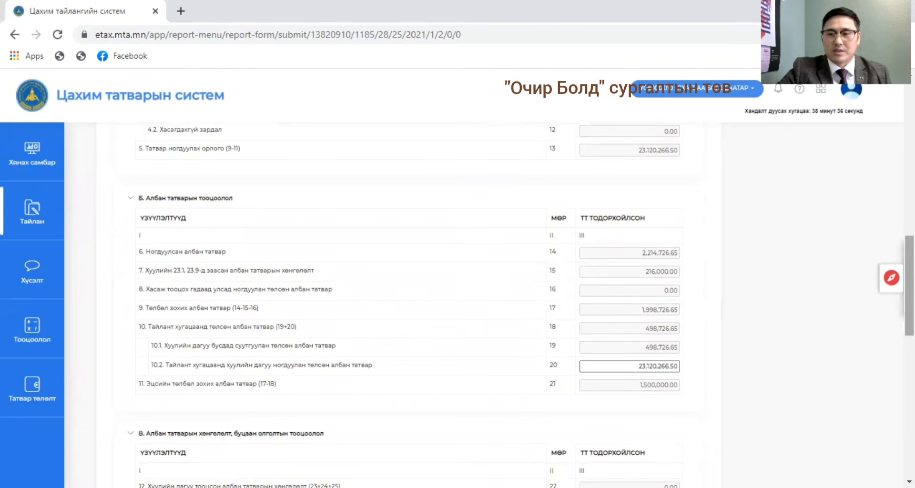
pyautogui.scroll(-1, 409, 304)
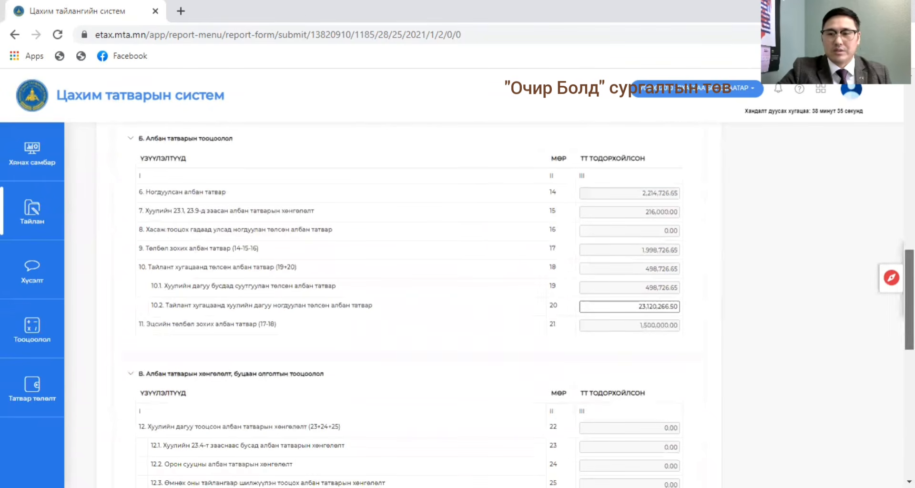
pyautogui.click(678, 304)
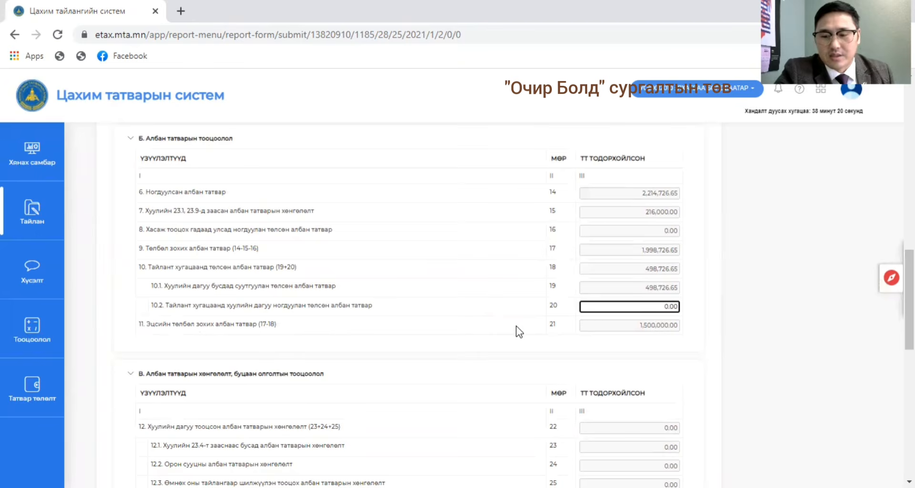
pyautogui.write('300000')
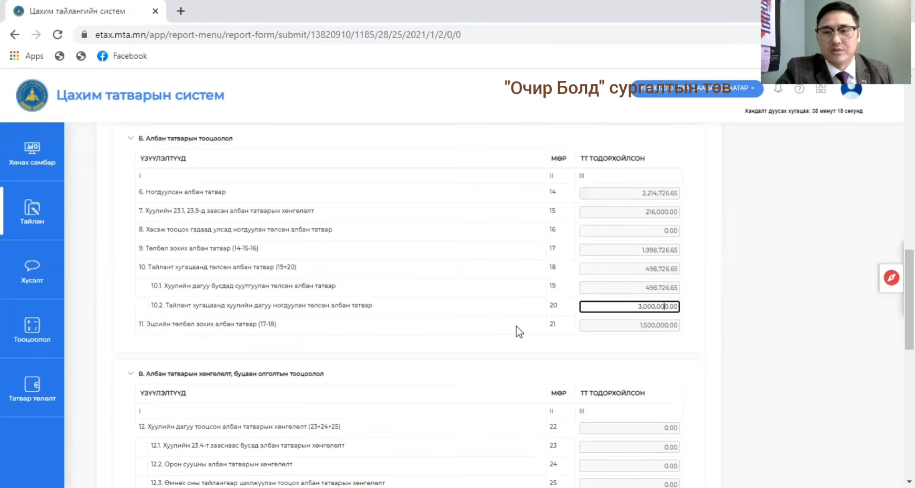
pyautogui.click(575, 417)
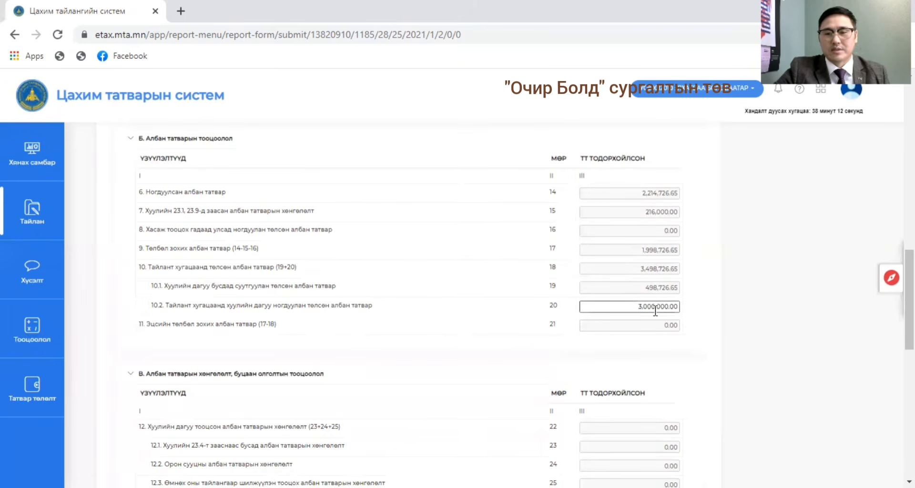
# Open the supporting materials (Бүрдүүлэх материал), check which credit and exemption types can be requested, and close the request dialog without choosing one.
pyautogui.scroll(1, 644, 347)
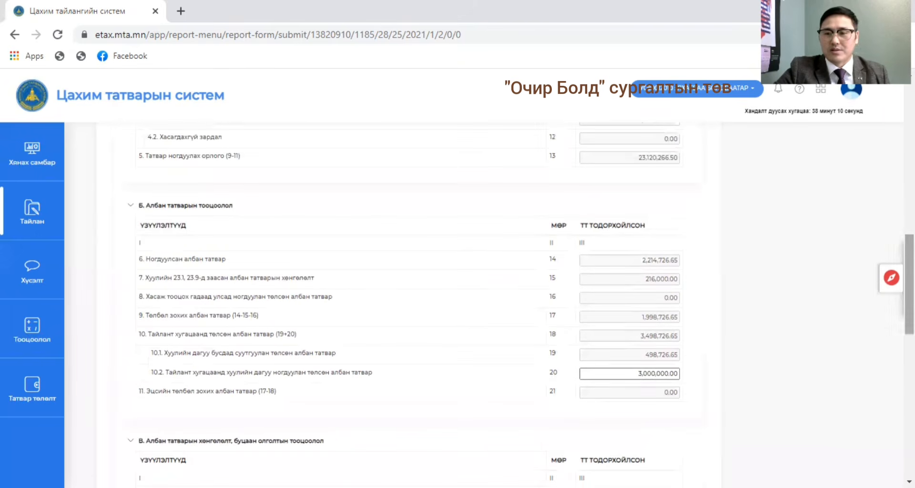
pyautogui.moveTo(909, 309); pyautogui.dragTo(909, 150)
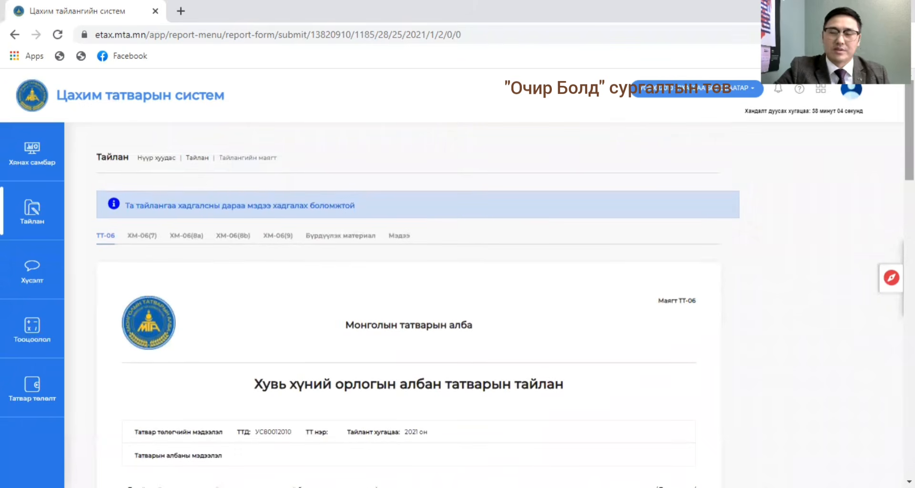
pyautogui.moveTo(909, 151); pyautogui.dragTo(909, 312)
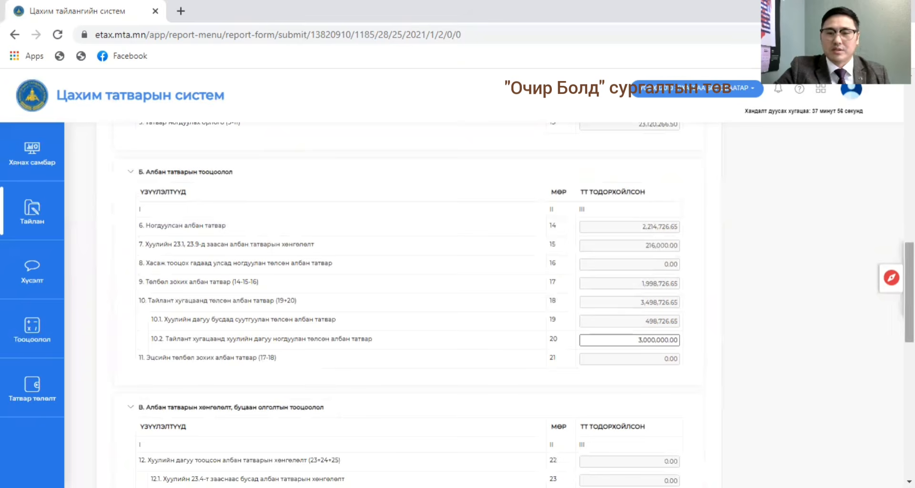
pyautogui.moveTo(909, 292); pyautogui.dragTo(909, 129)
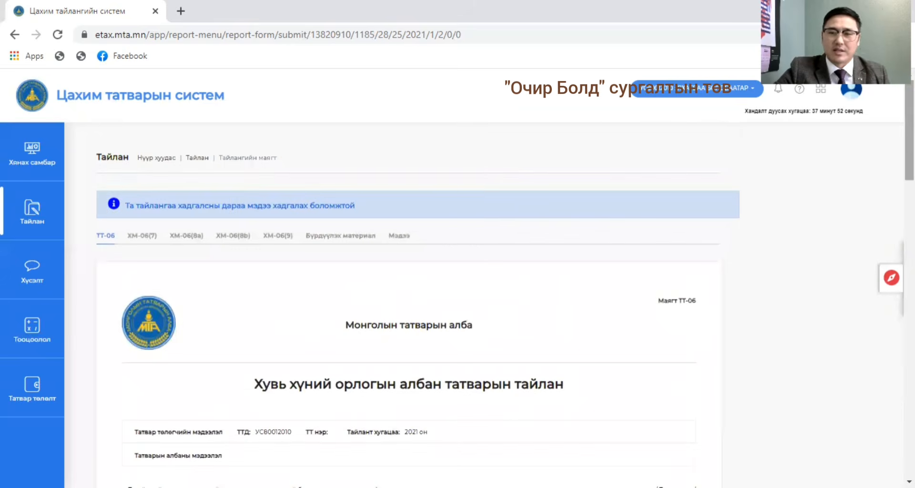
pyautogui.click(345, 238)
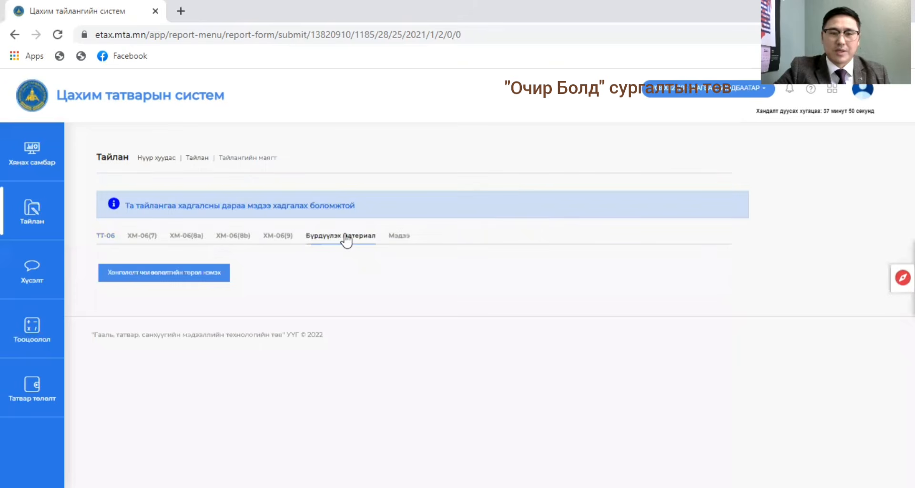
pyautogui.click(205, 272)
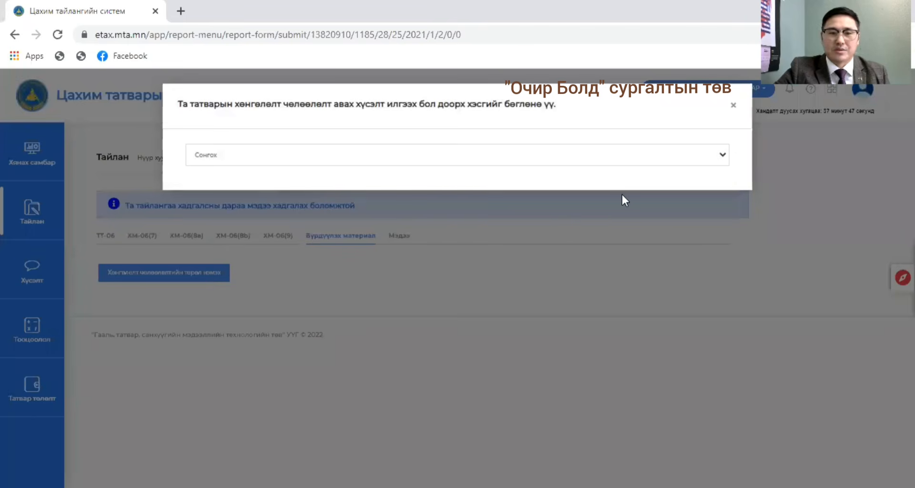
pyautogui.click(614, 156)
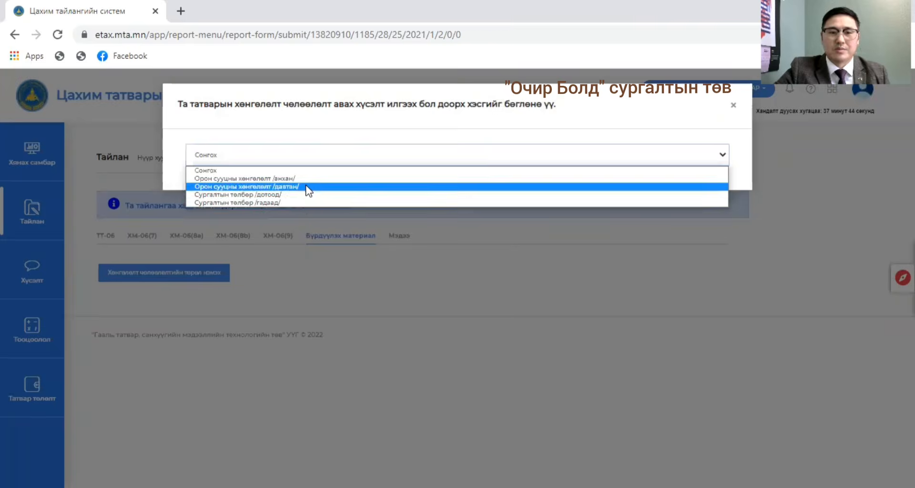
pyautogui.click(732, 105)
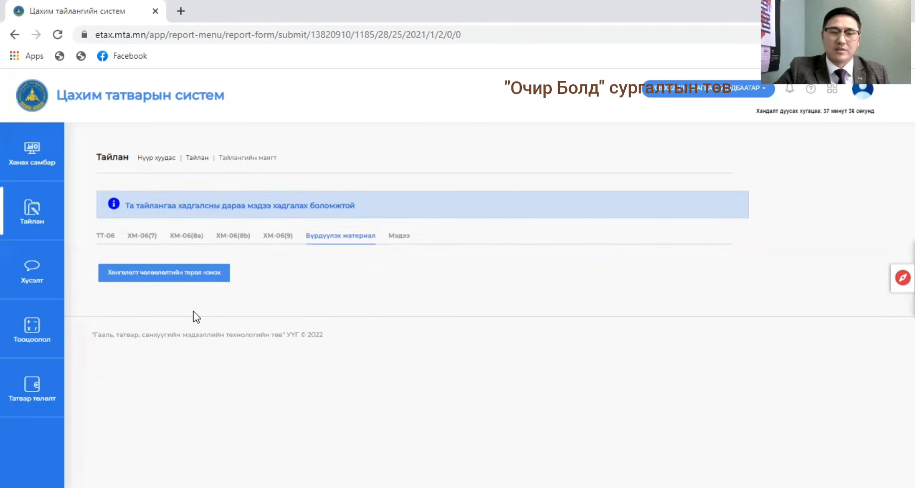
# Return to the main ТТ-06 form and save the report.
pyautogui.click(106, 235)
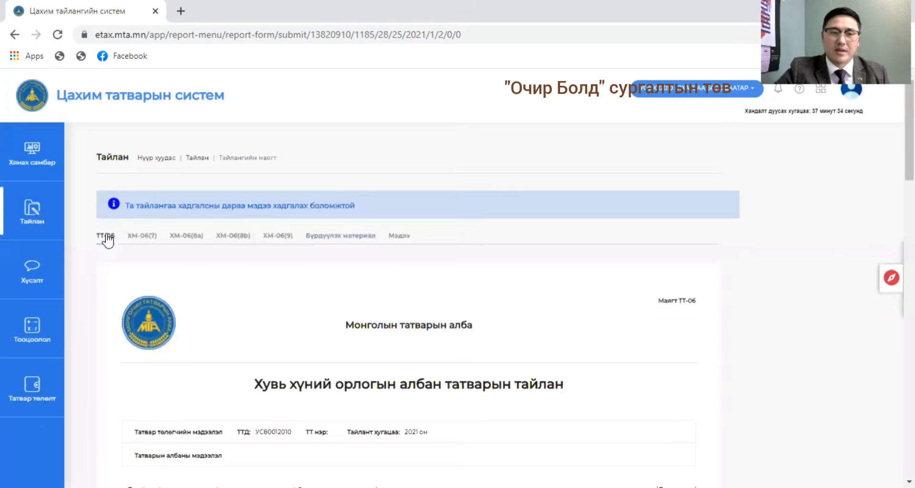
pyautogui.scroll(-3, 554, 331)
pyautogui.scroll(-14, 395, 305)
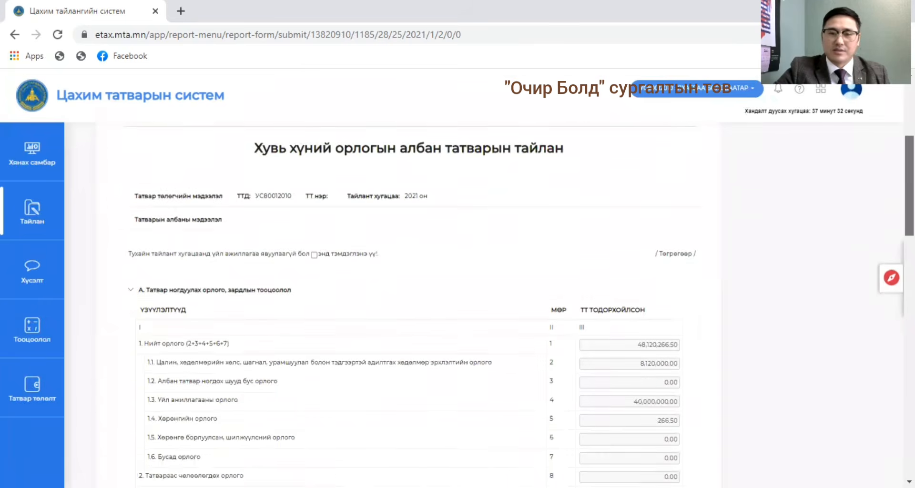
pyautogui.scroll(-5, 395, 304)
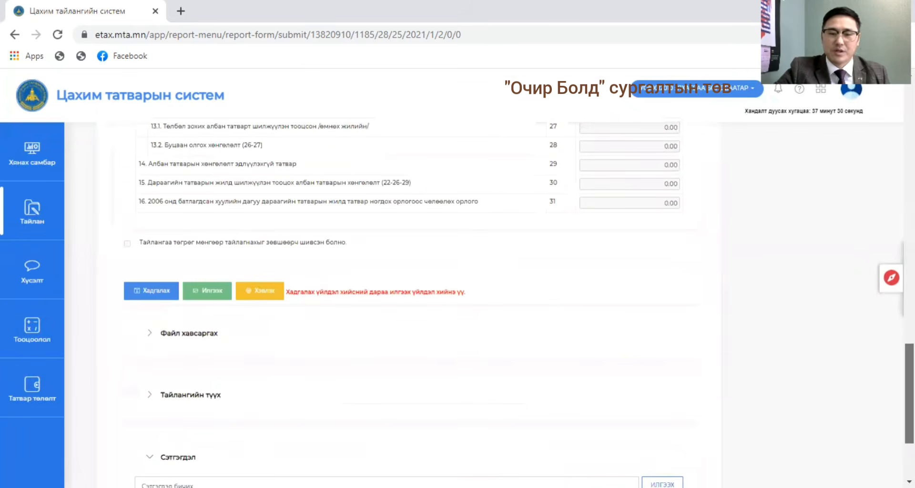
pyautogui.click(150, 293)
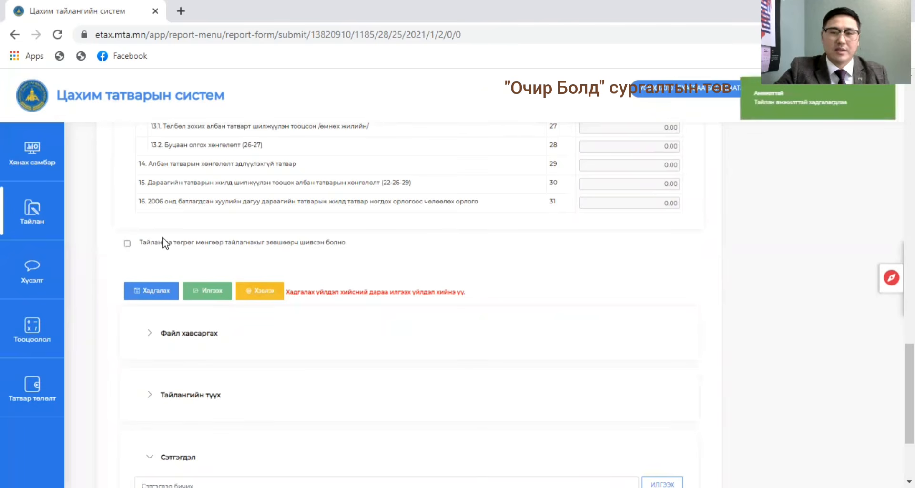
# Accept the declaration on reporting in tugrik and mungu and start sending the saved report.
pyautogui.click(128, 244)
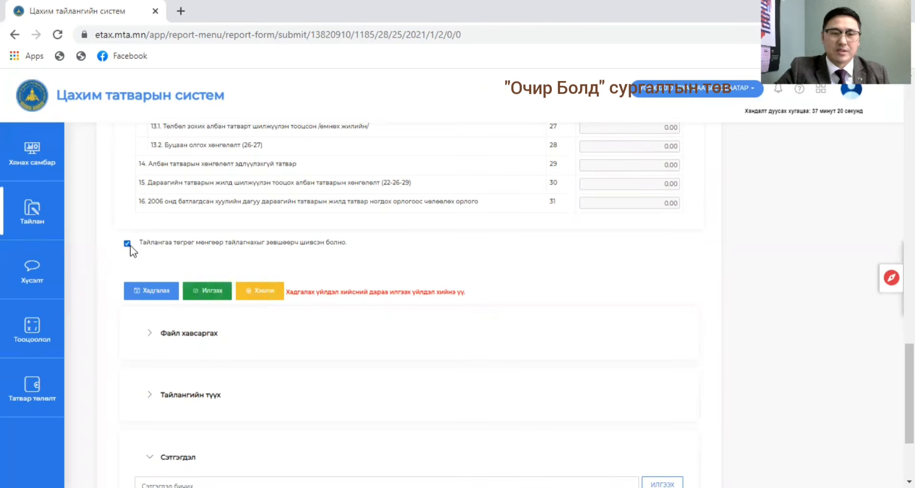
pyautogui.click(214, 292)
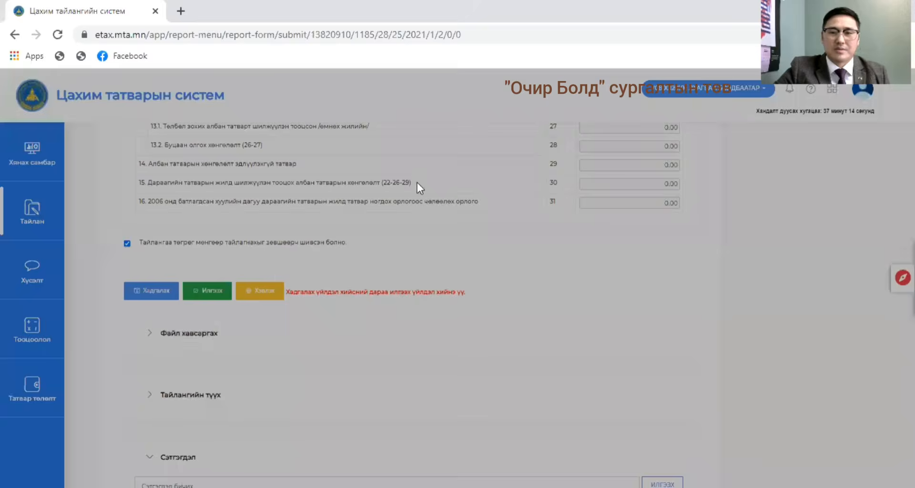